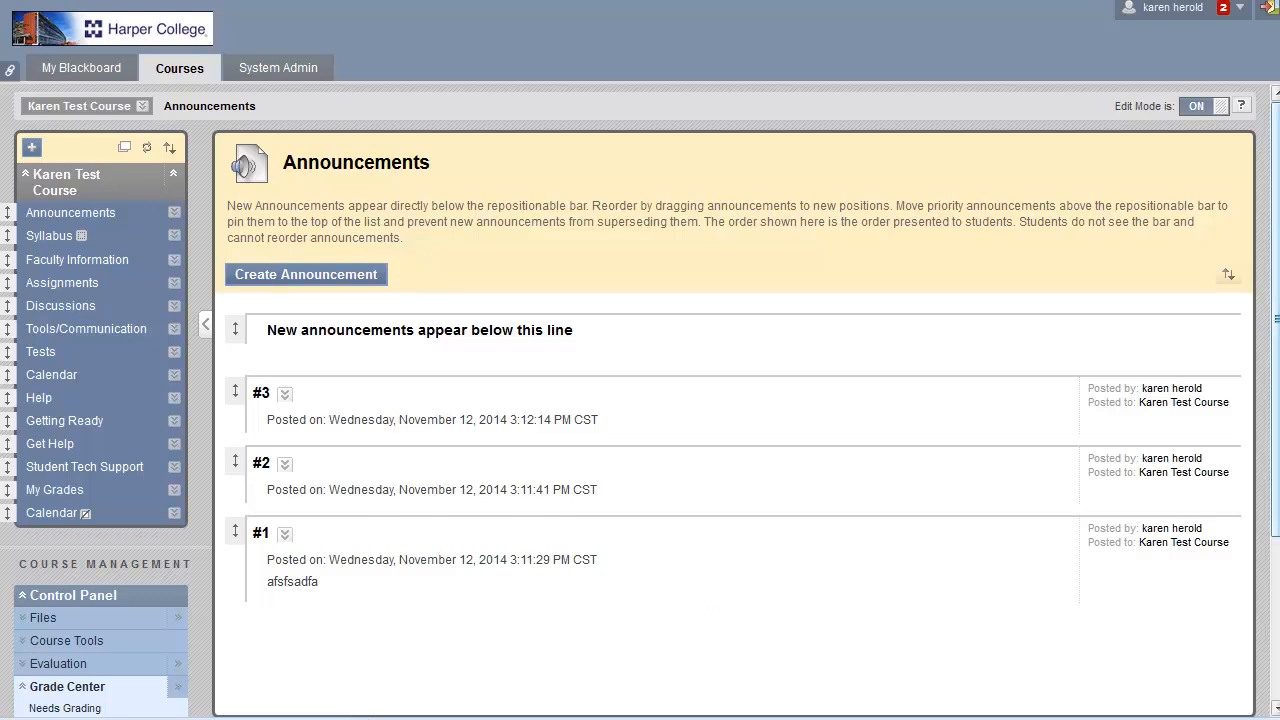
From the Full Grade Center, open the first student's Assignment for Training attempt through its grade details
scroll(1214, 622, "down", 3)
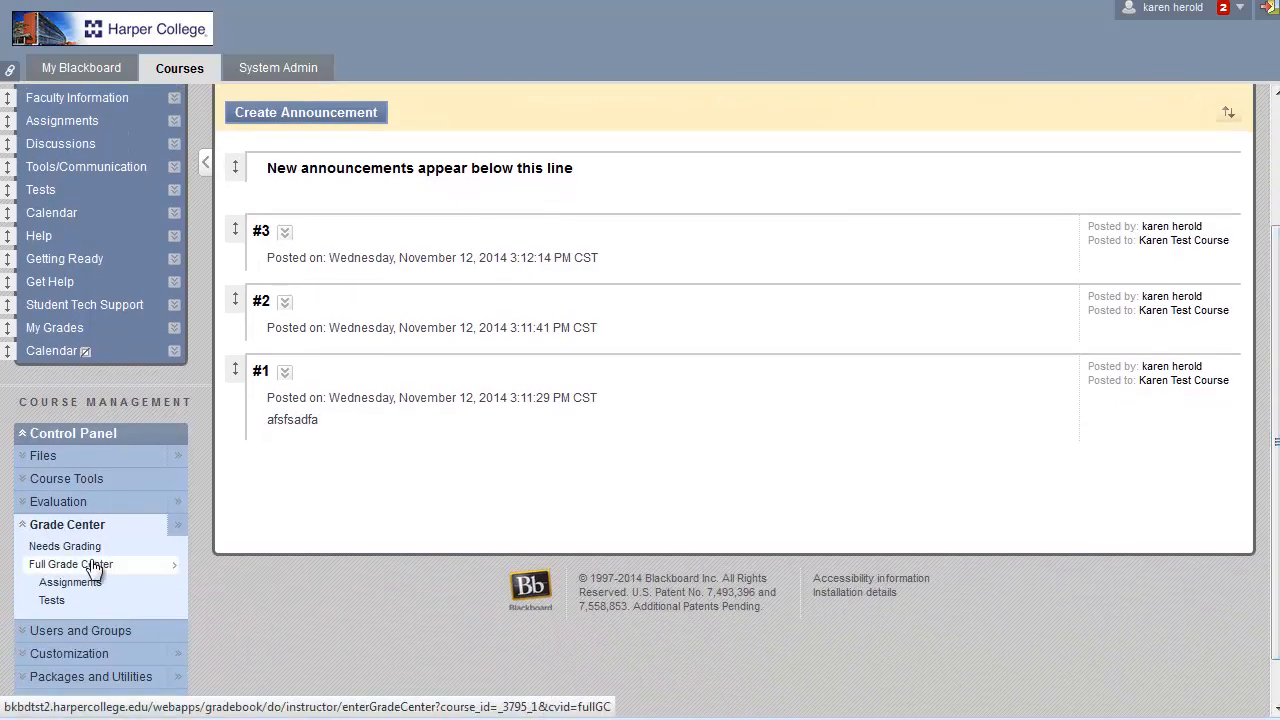
left_click(92, 566)
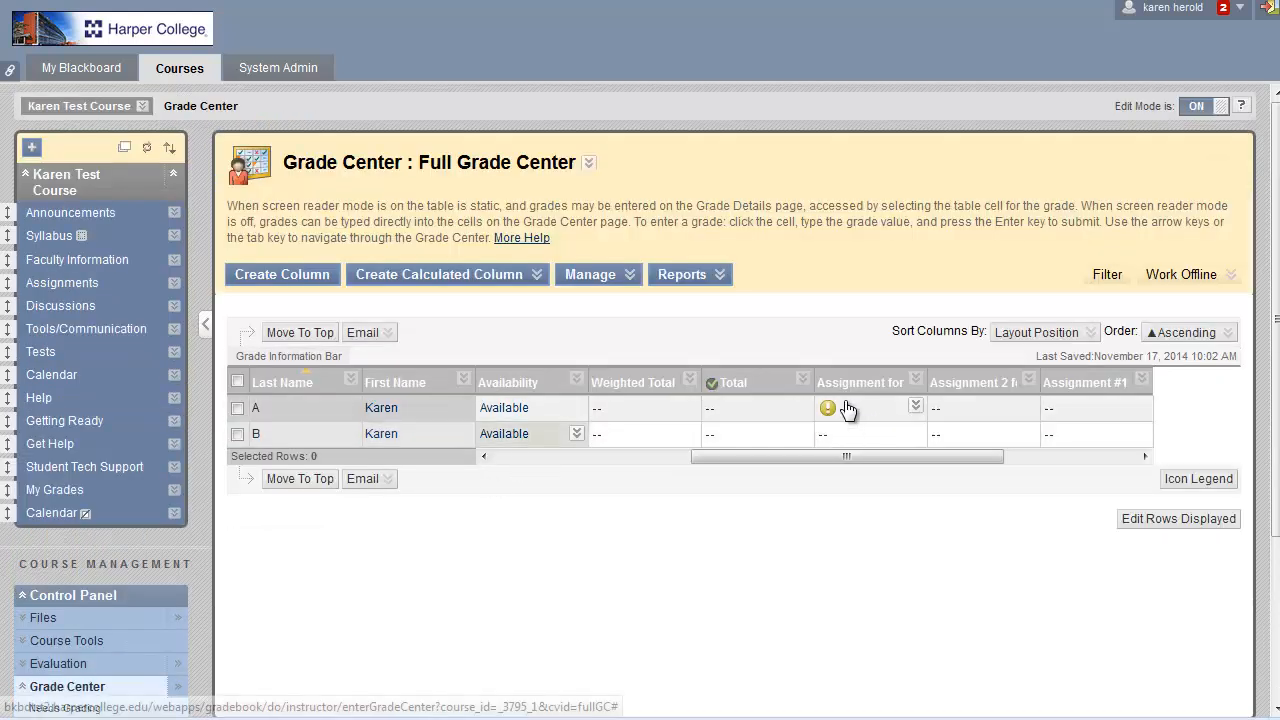
left_click(916, 406)
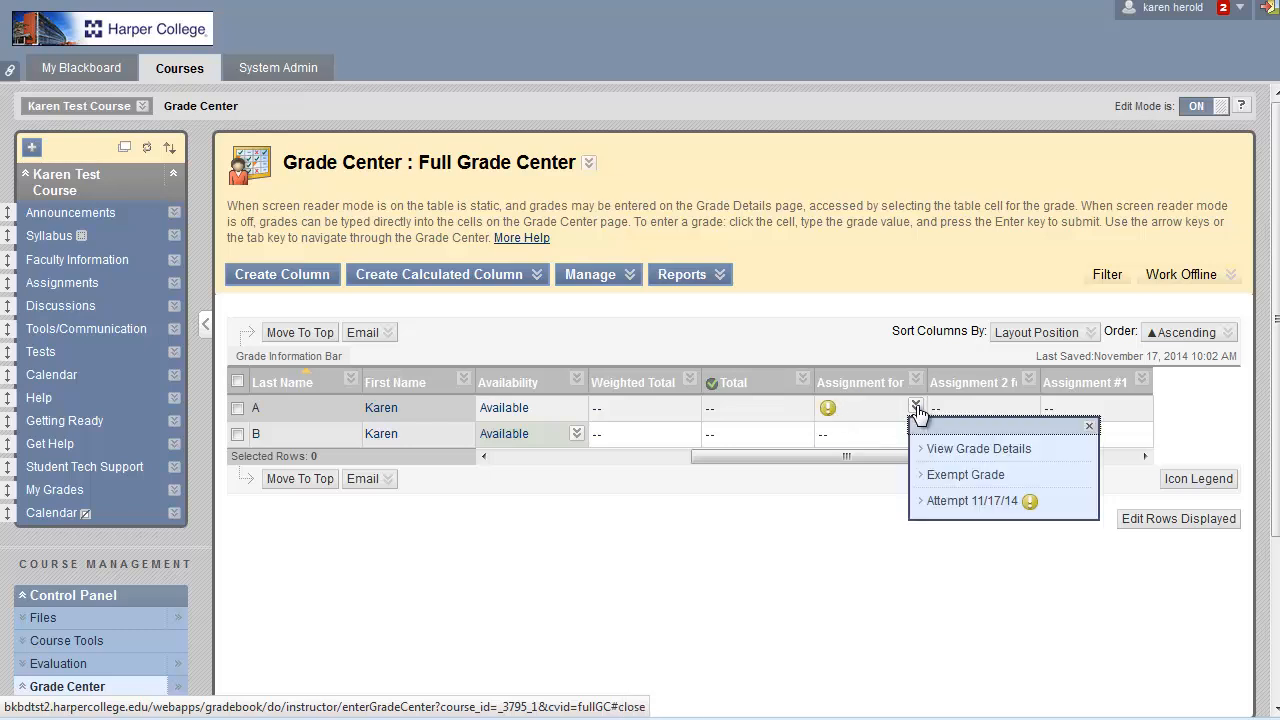
left_click(935, 449)
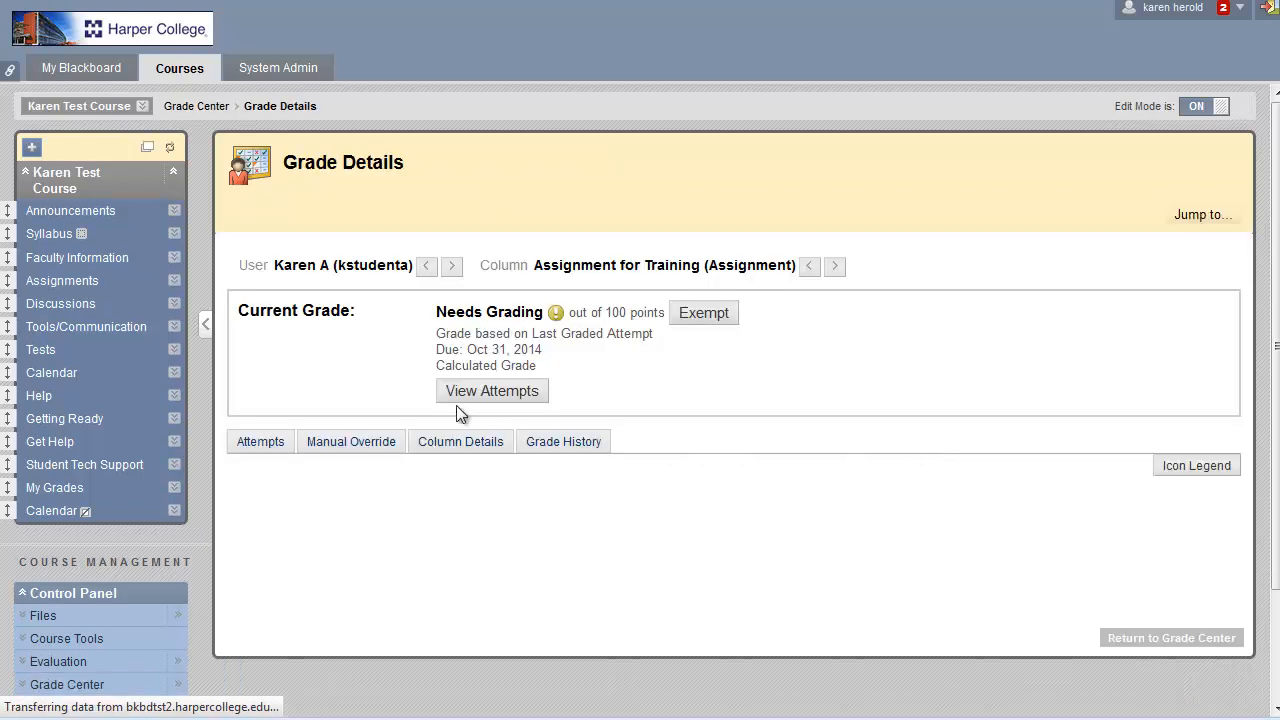
left_click(495, 398)
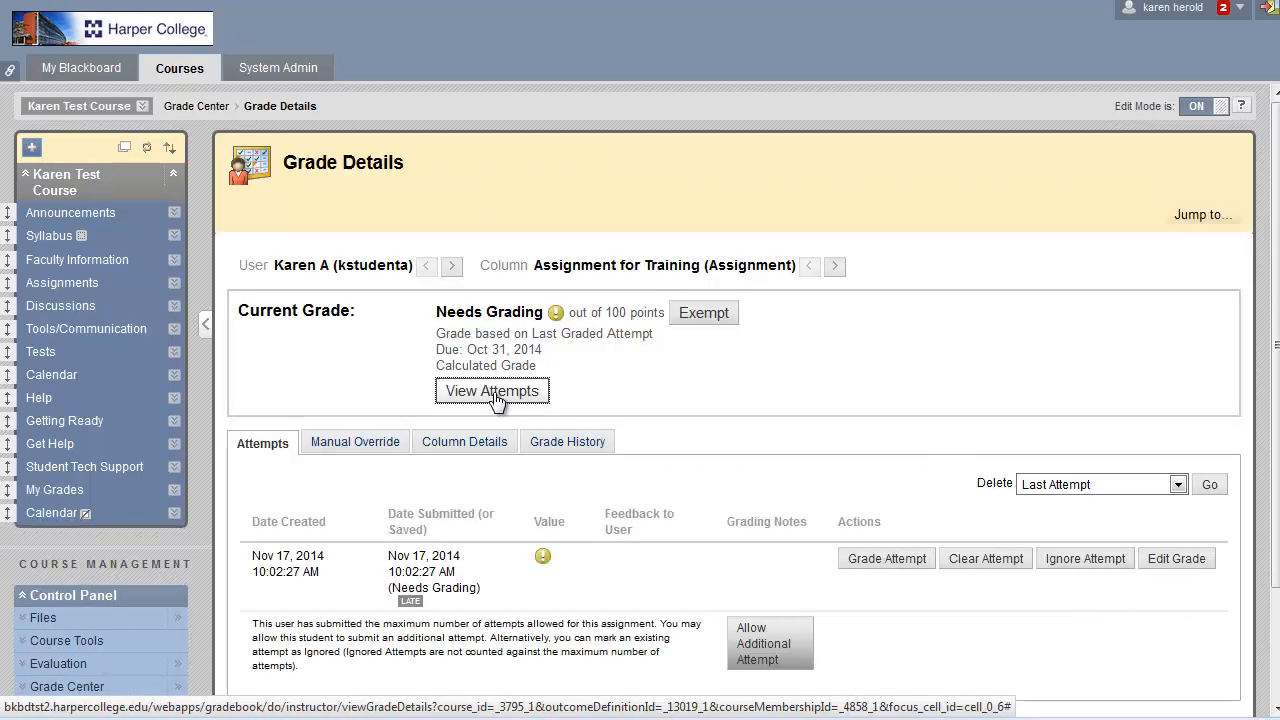
left_click(495, 393)
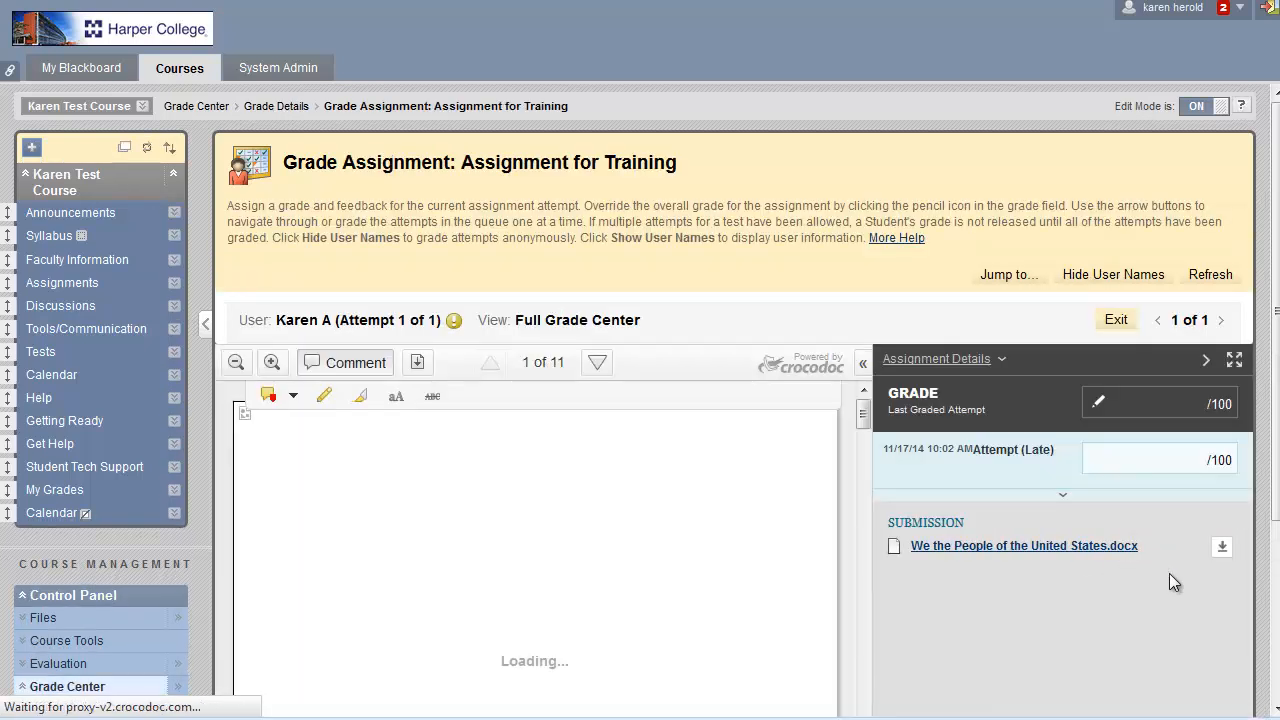
Highlight the opening words "We the People of the United States" in yellow on page 1 of the submission
scroll(1274, 511, "down", 2)
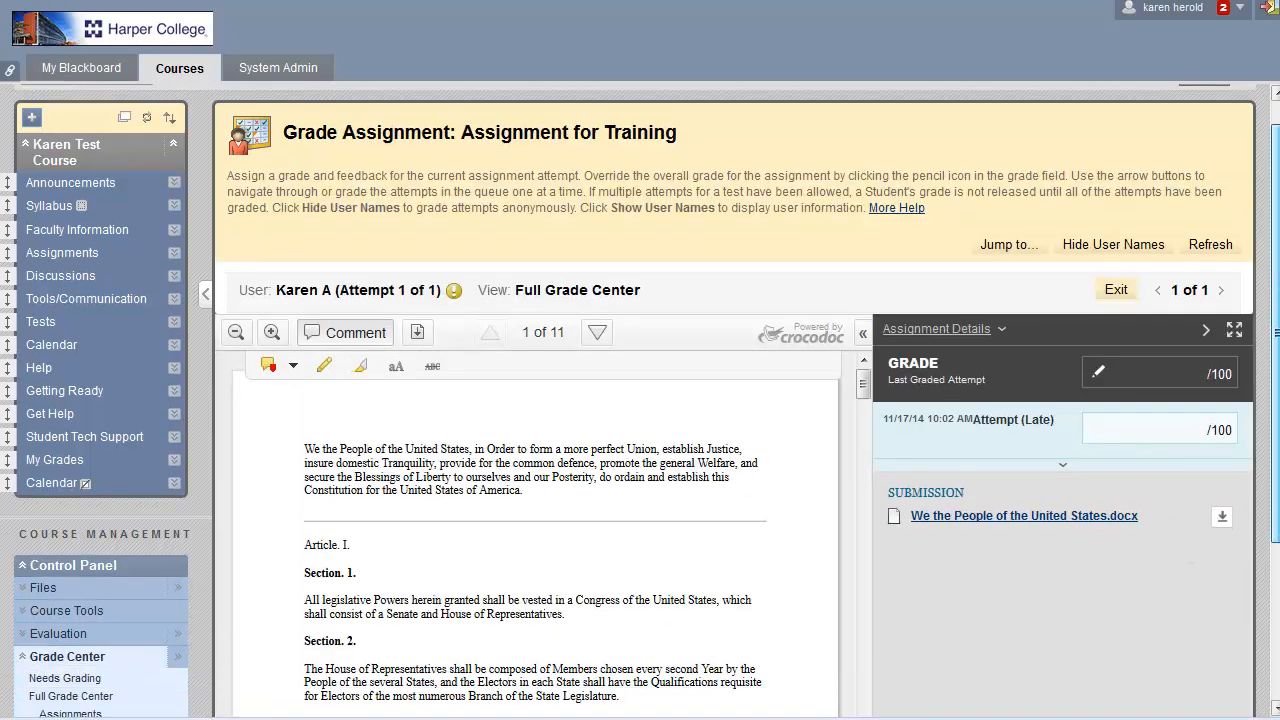
scroll(1274, 511, "down", 2)
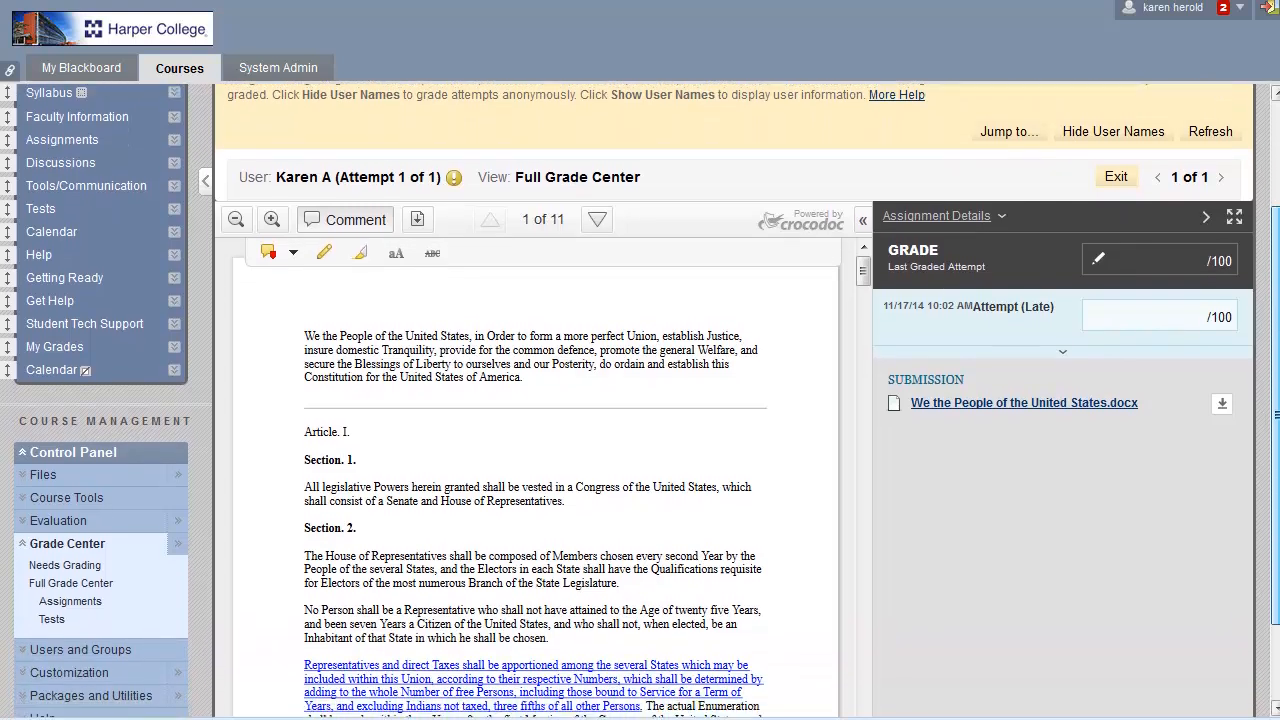
left_click_drag(1276, 600, 1276, 606)
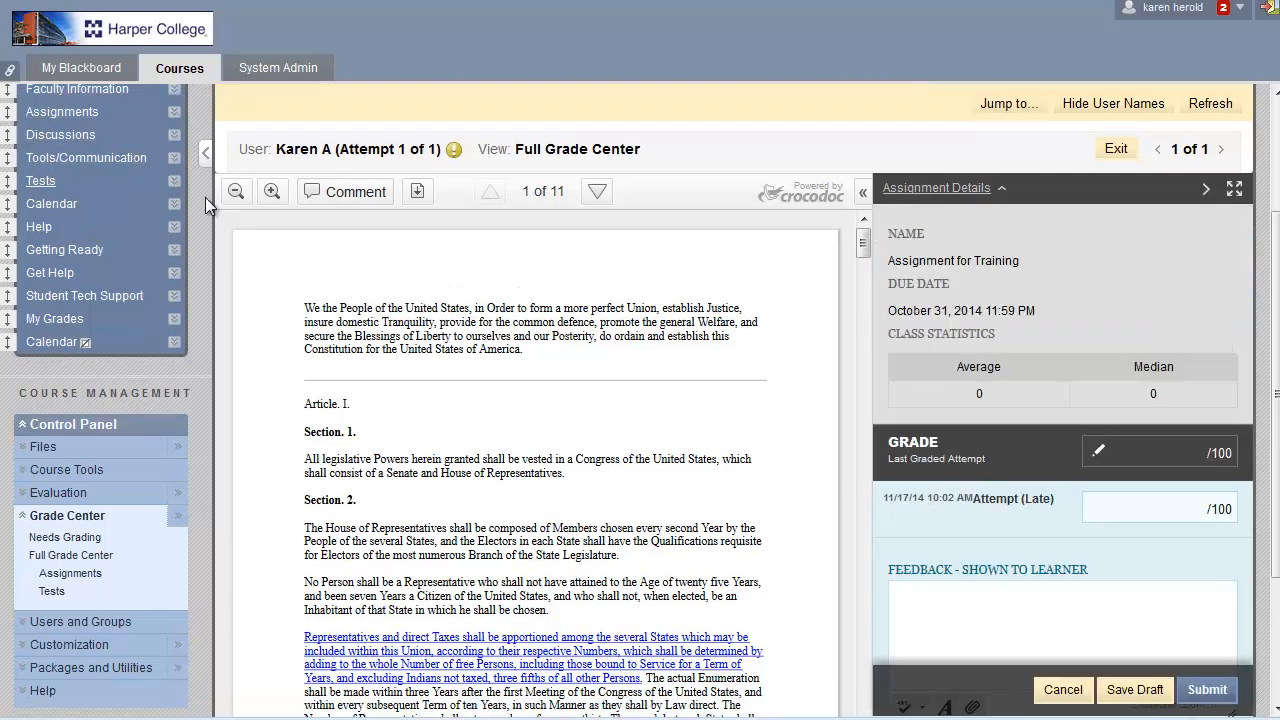
left_click(271, 194)
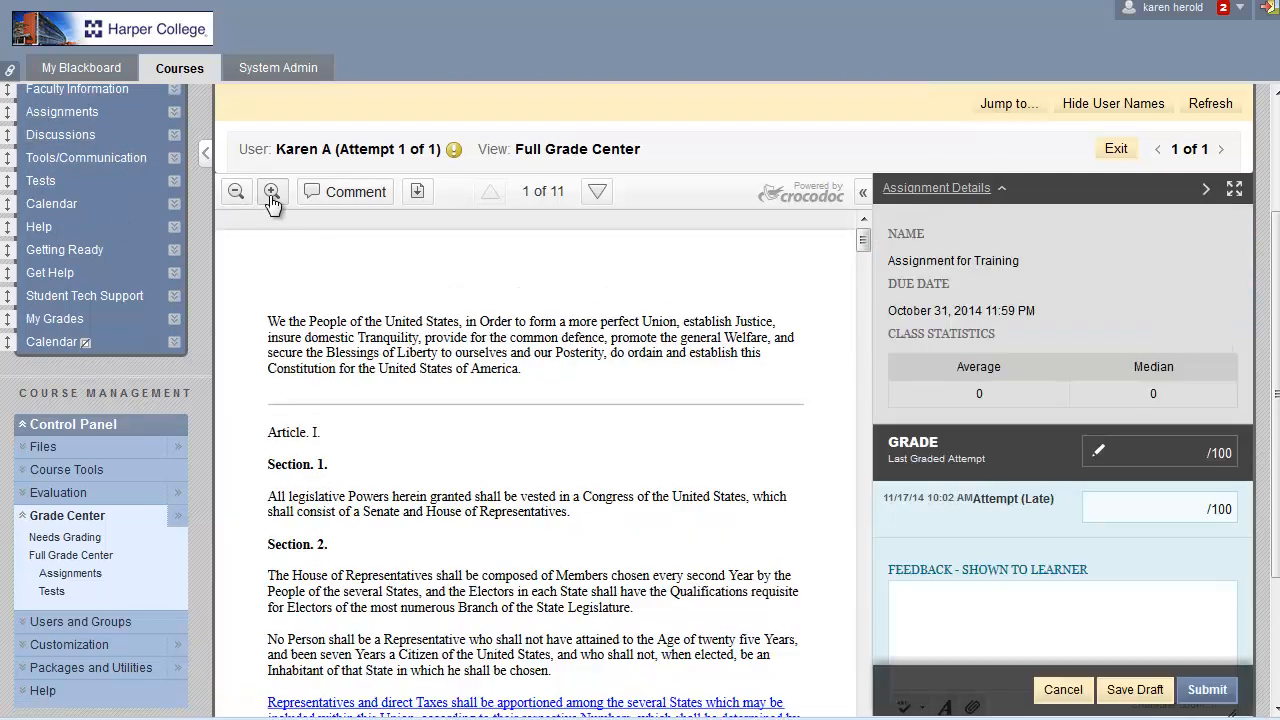
left_click(236, 193)
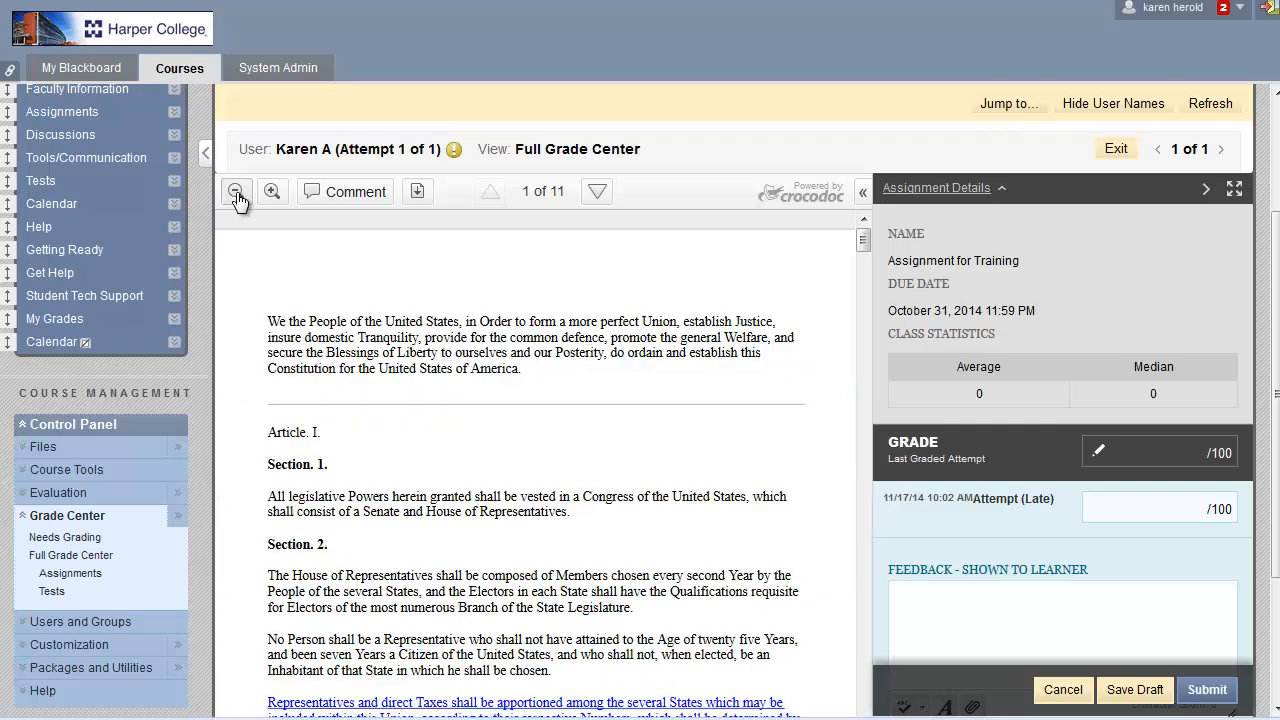
left_click(236, 193)
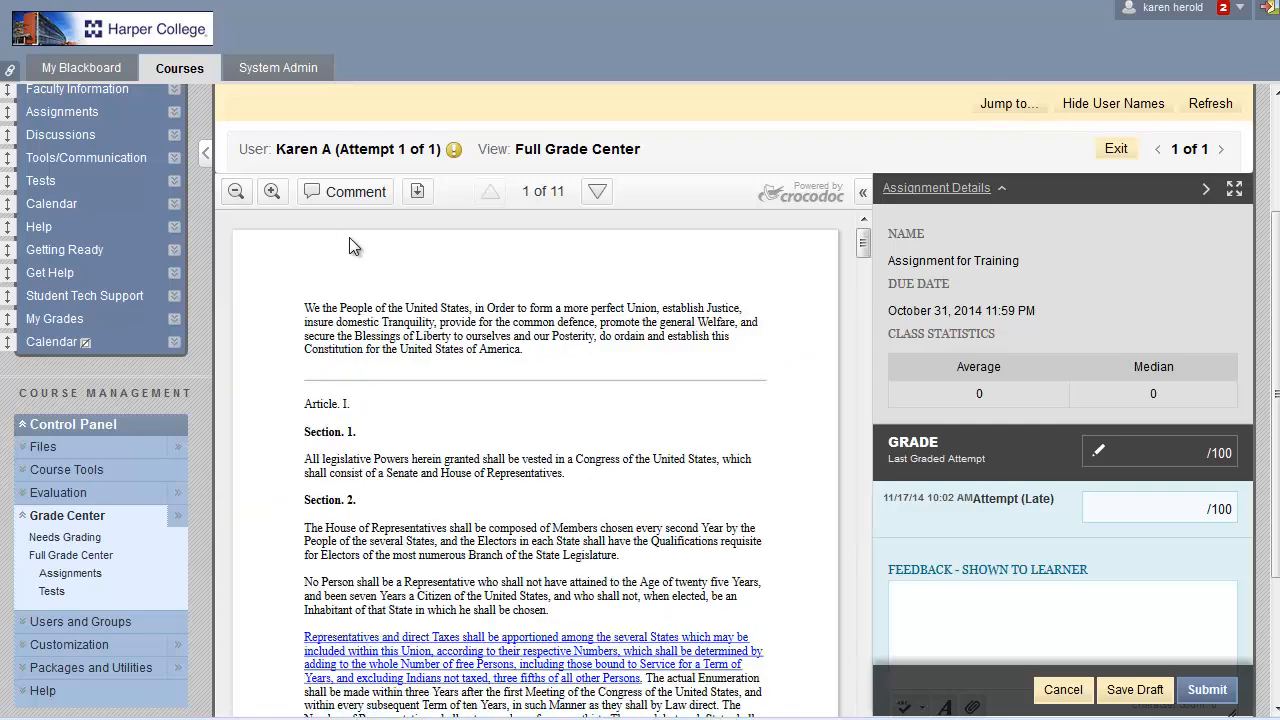
left_click(346, 195)
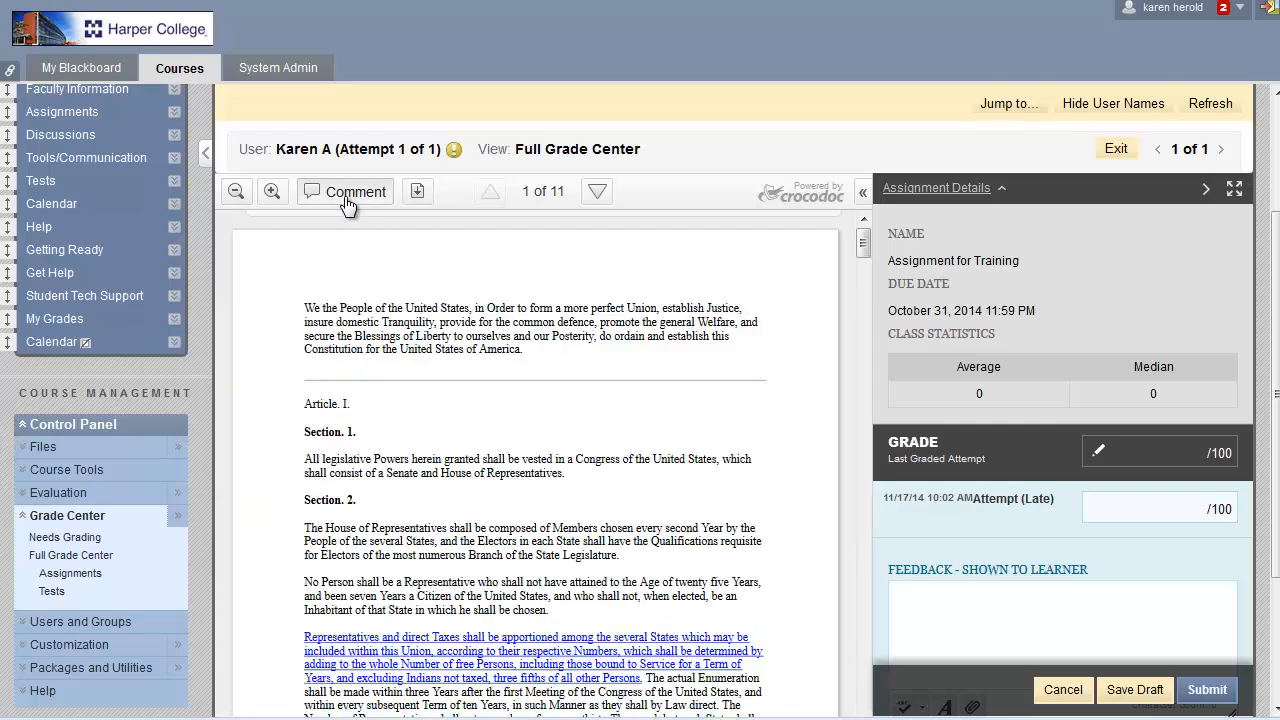
left_click(357, 228)
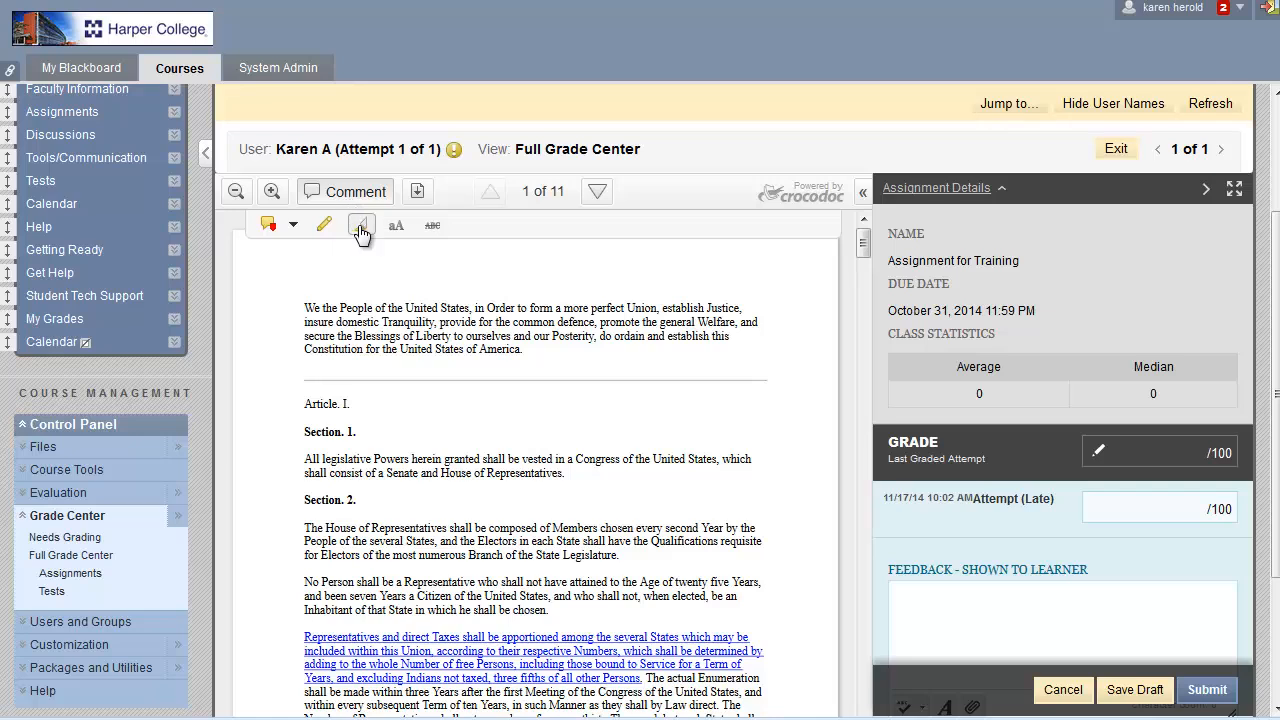
mouse_move(305, 306)
left_mouse_down()
mouse_move(400, 307)
mouse_move(458, 362)
left_mouse_up()
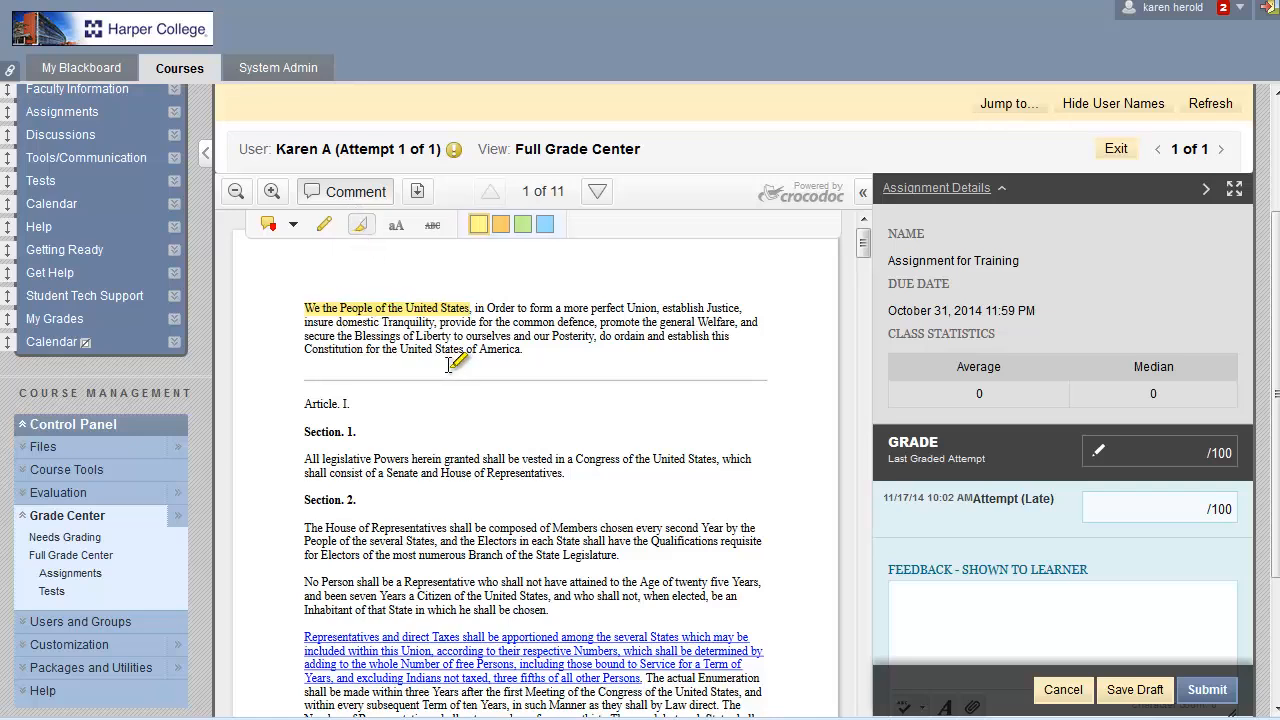
Add an area comment reading "Good Job" and place its box over the end of the opening paragraph's first three lines
left_click(268, 224)
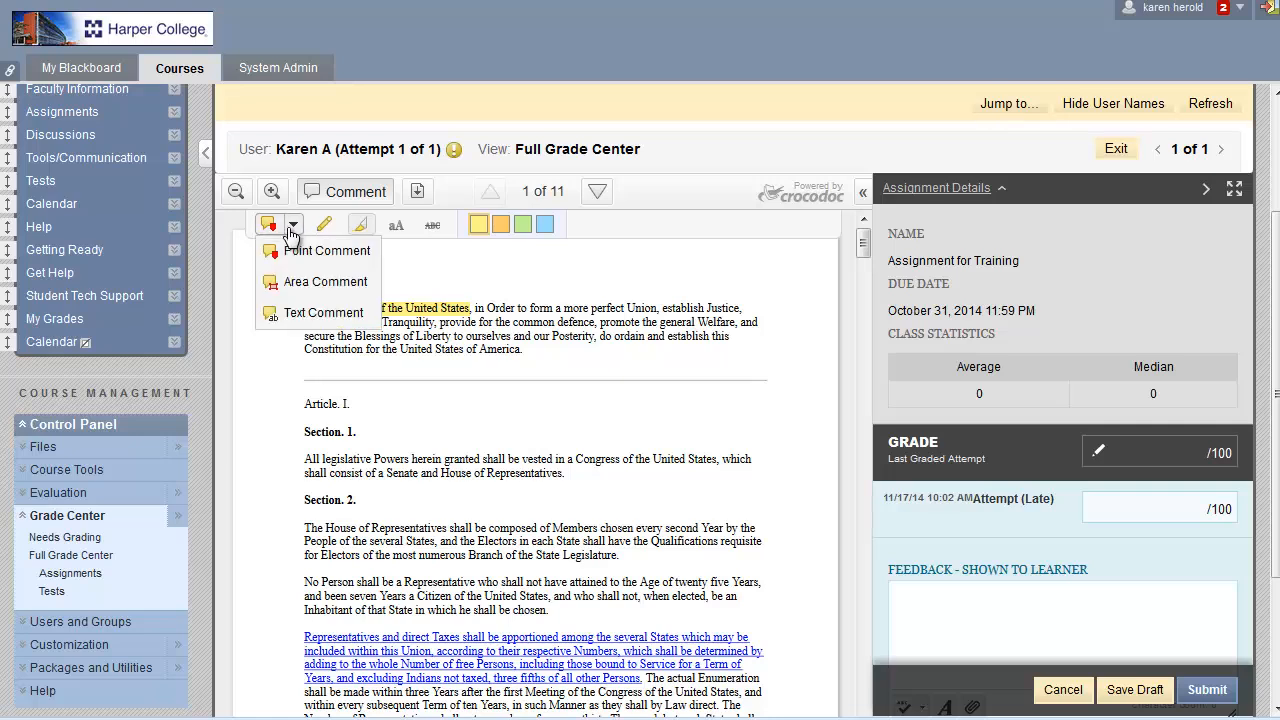
left_click(300, 283)
left_click_drag(590, 367, 756, 416)
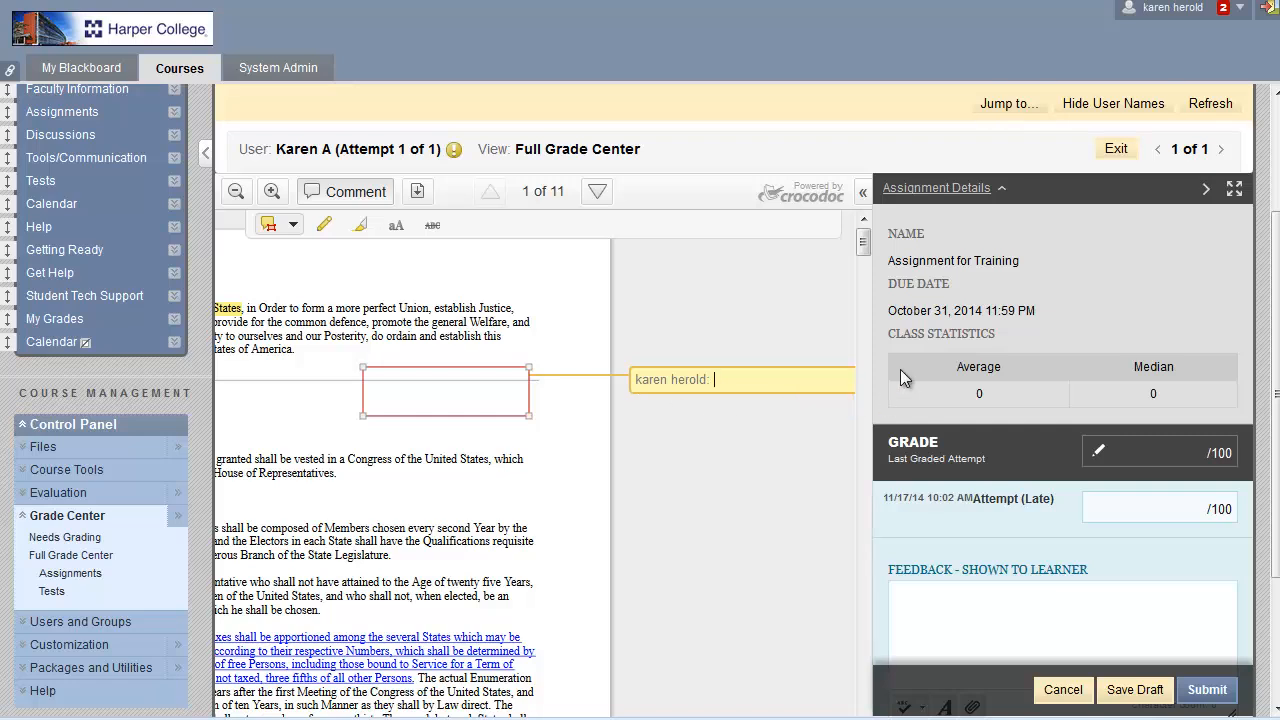
type("Good Job")
left_click_drag(366, 374, 370, 301)
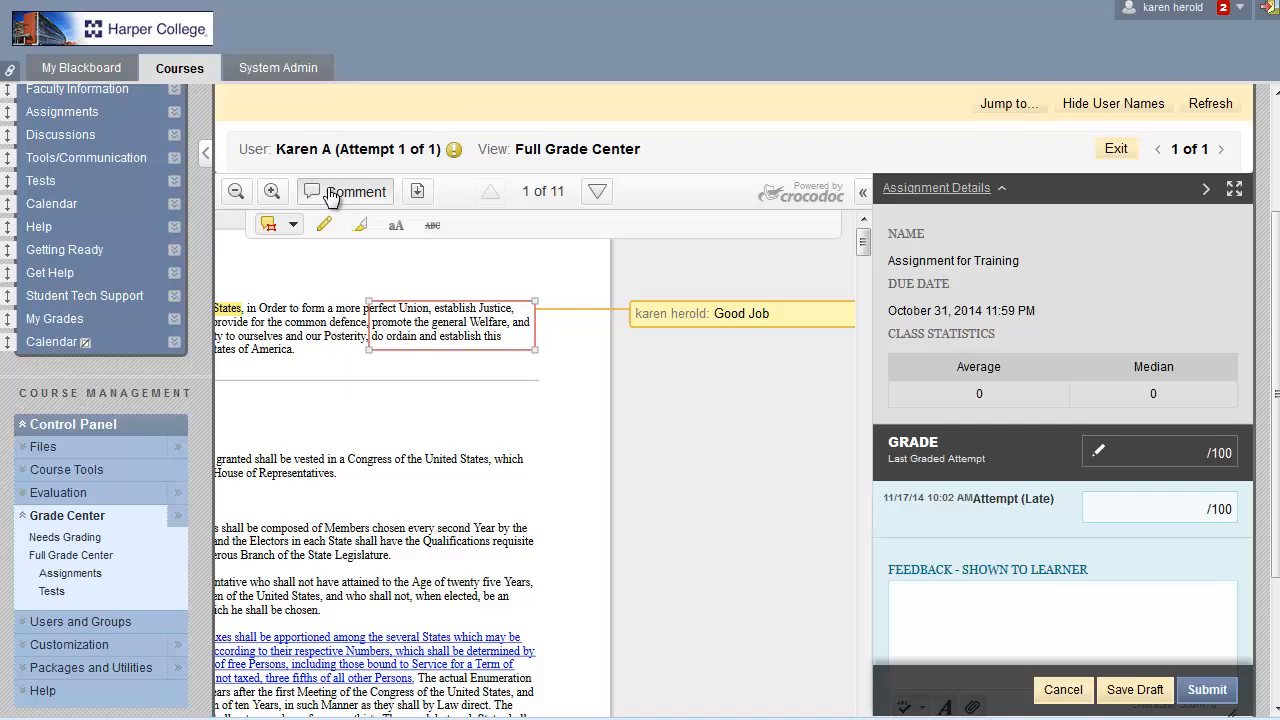
Write the 10pt black text "Good Job on this paper" directly on page 1, just below the horizontal line
left_click(294, 226)
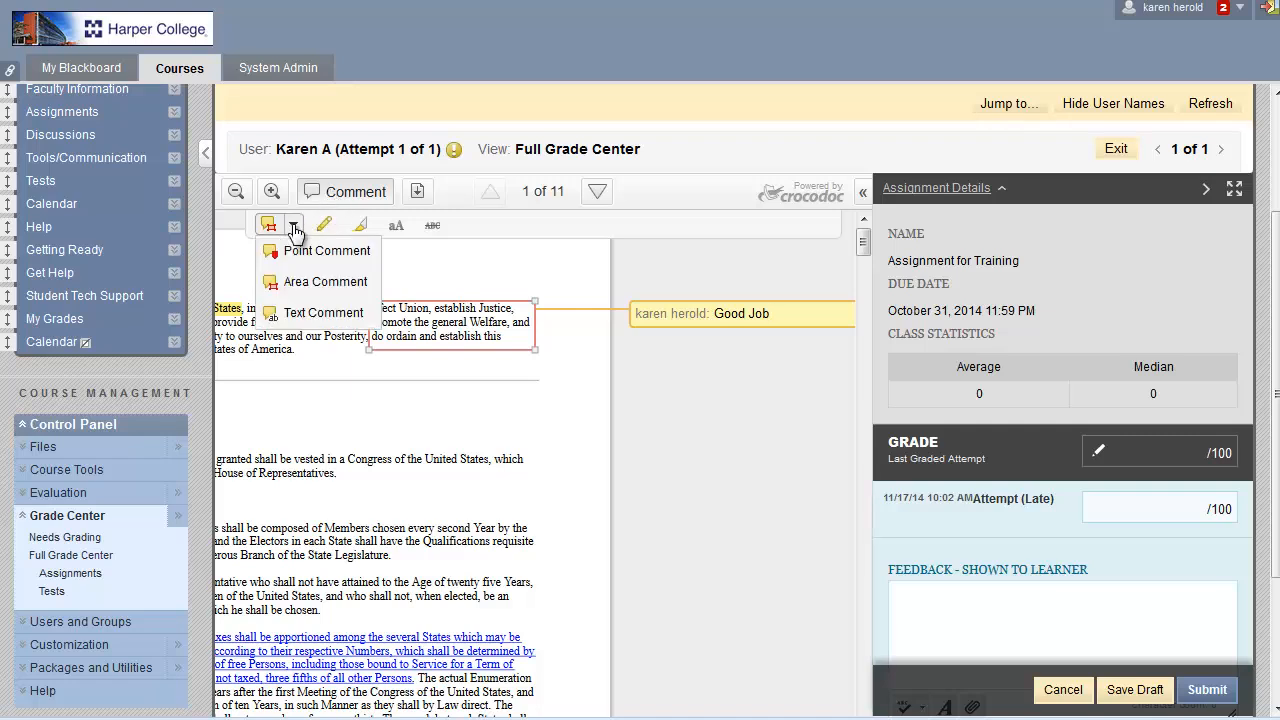
left_click(330, 312)
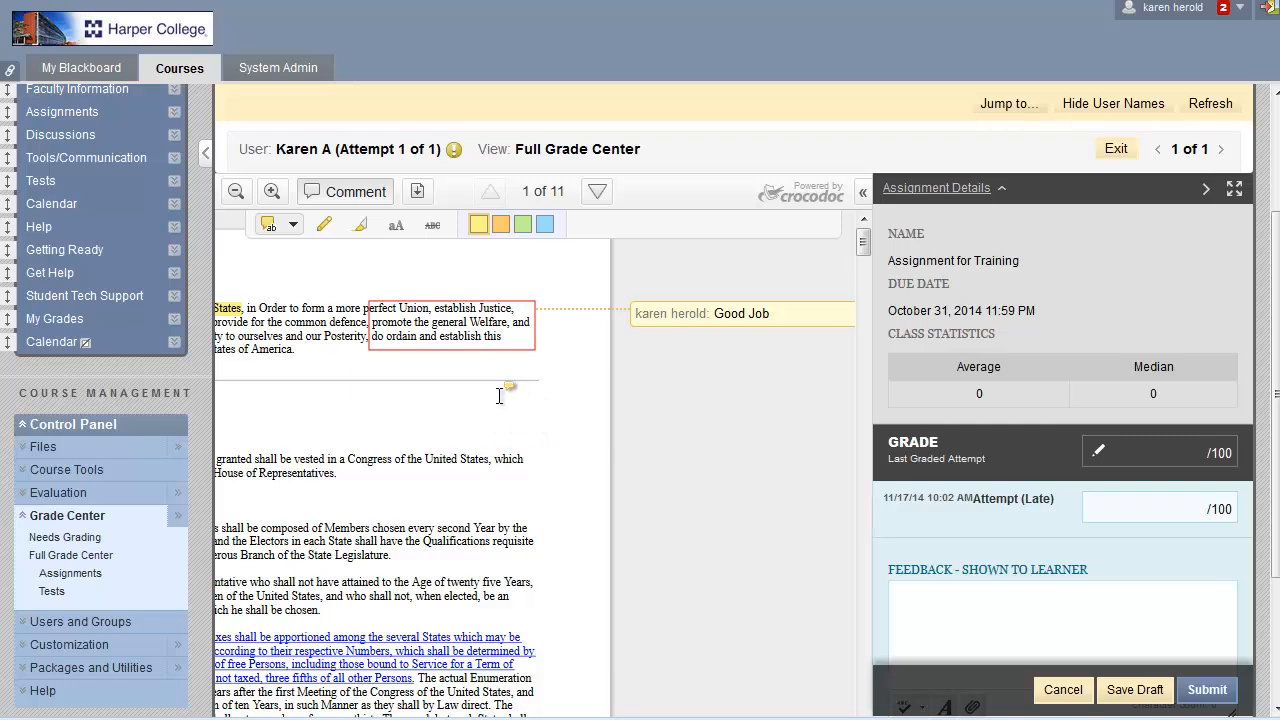
left_click(397, 226)
left_click(411, 397)
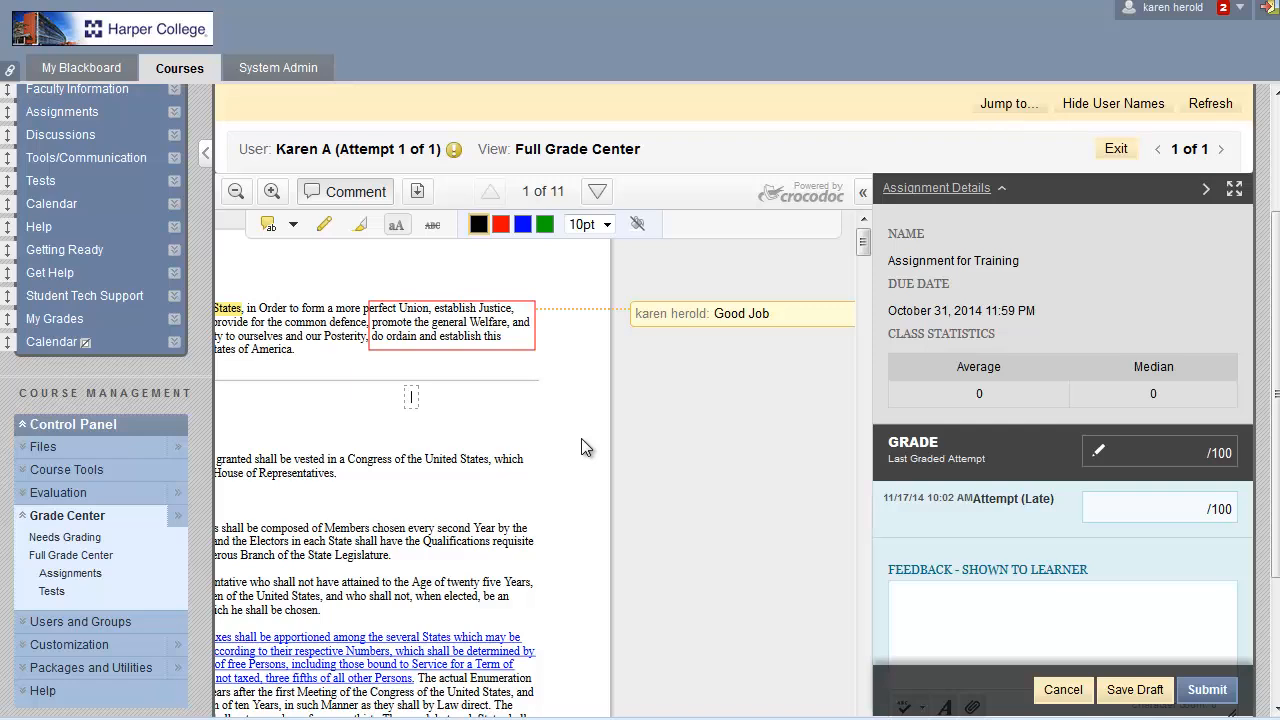
type("Good Job on this paper")
left_click(587, 415)
Page forward to page 3 of the submission, return to page 1 and review the annotated page
left_click(596, 195)
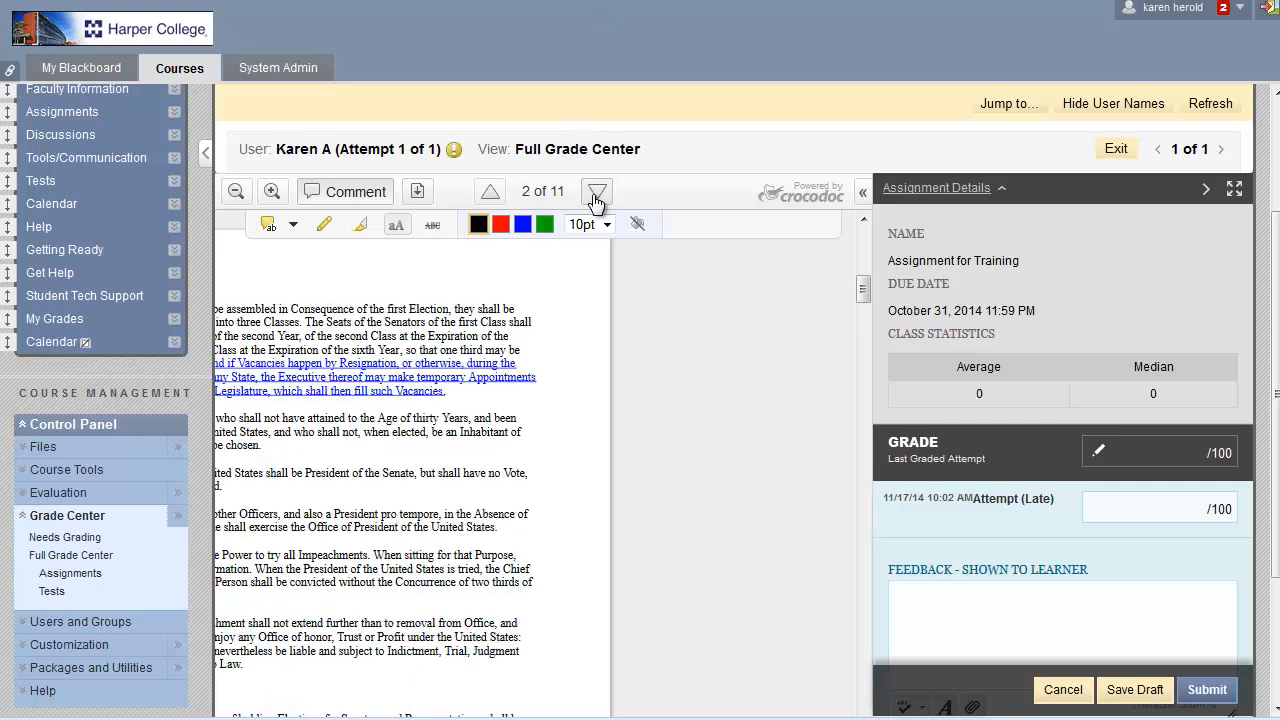
left_click(596, 196)
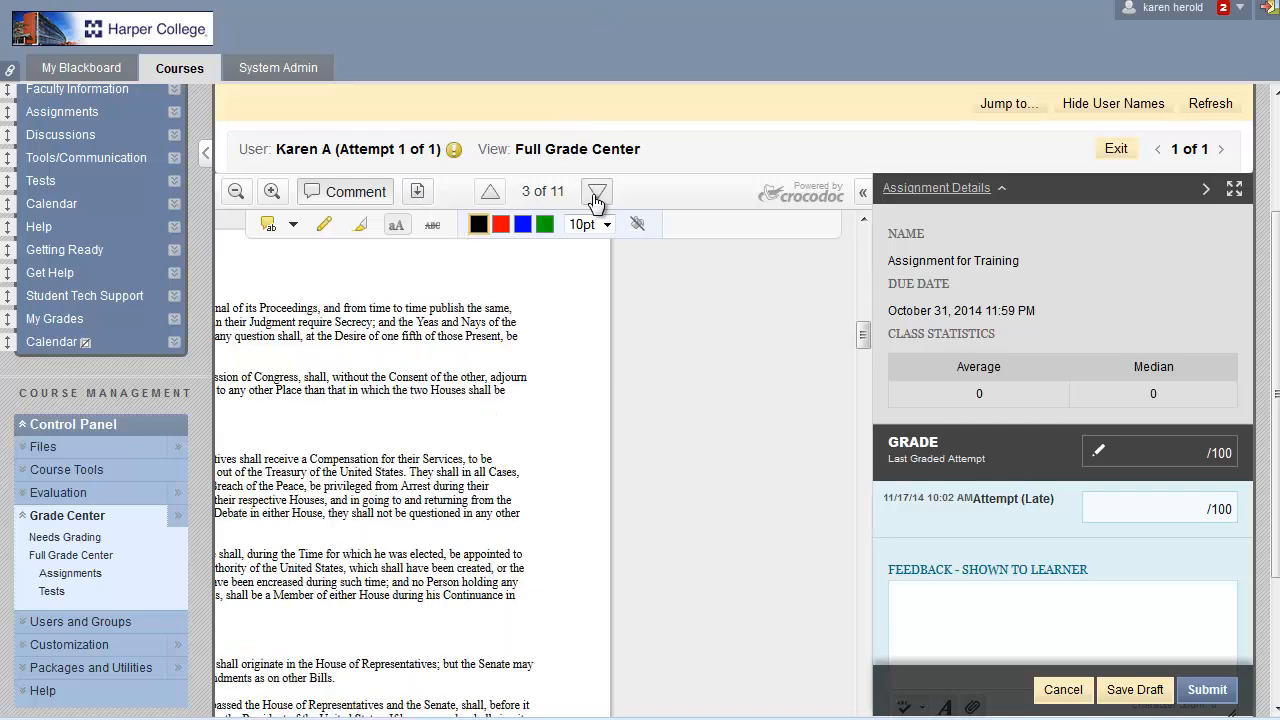
left_click(500, 198)
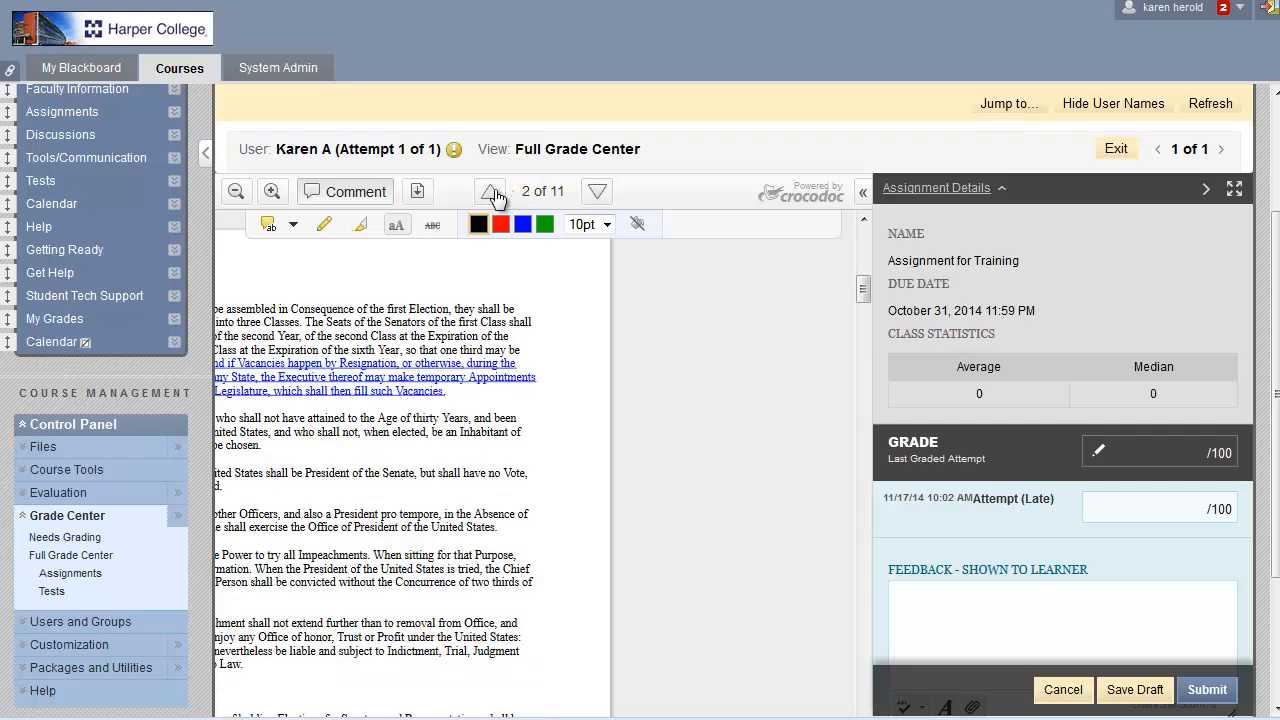
left_click(493, 194)
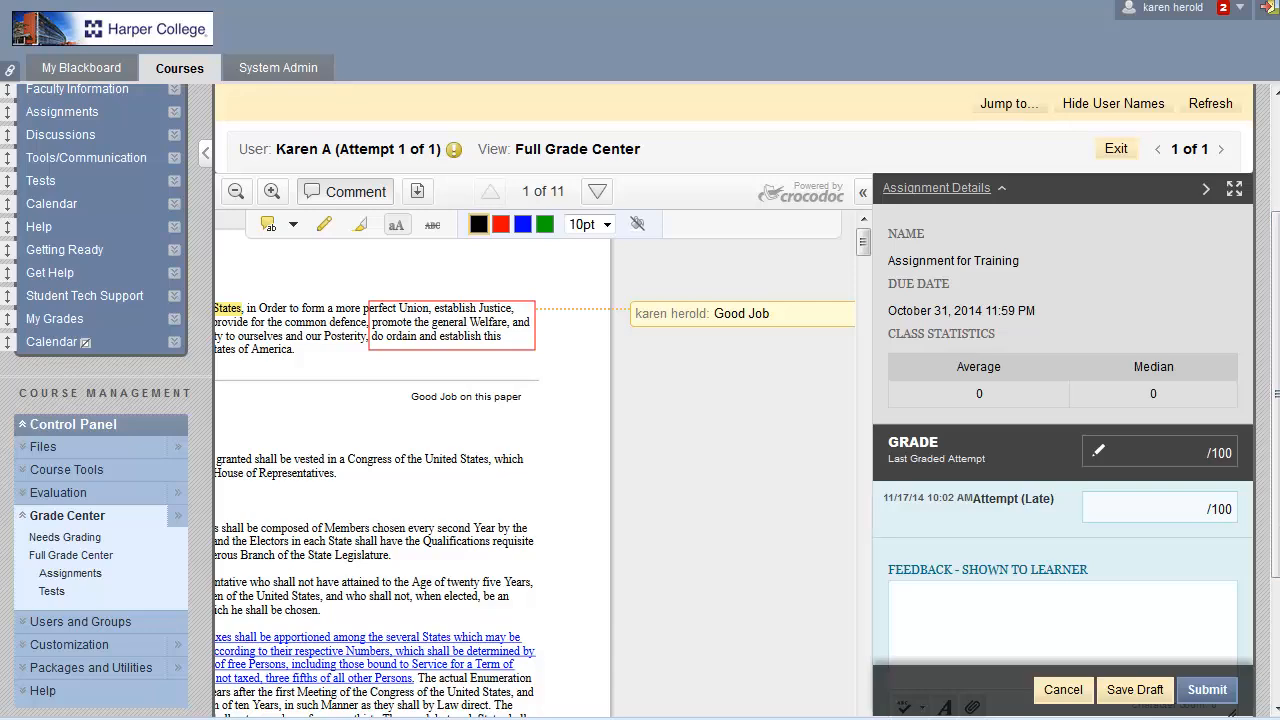
scroll(905, 690, "down", 3)
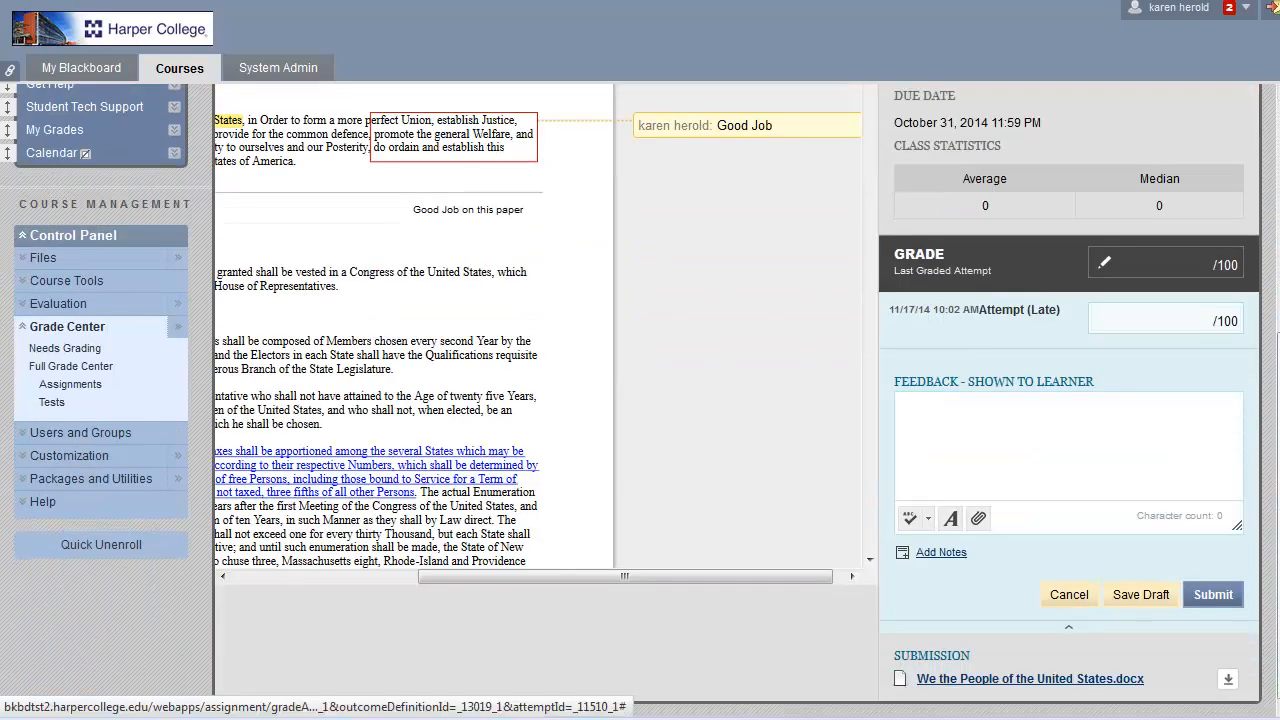
left_click_drag(517, 576, 302, 580)
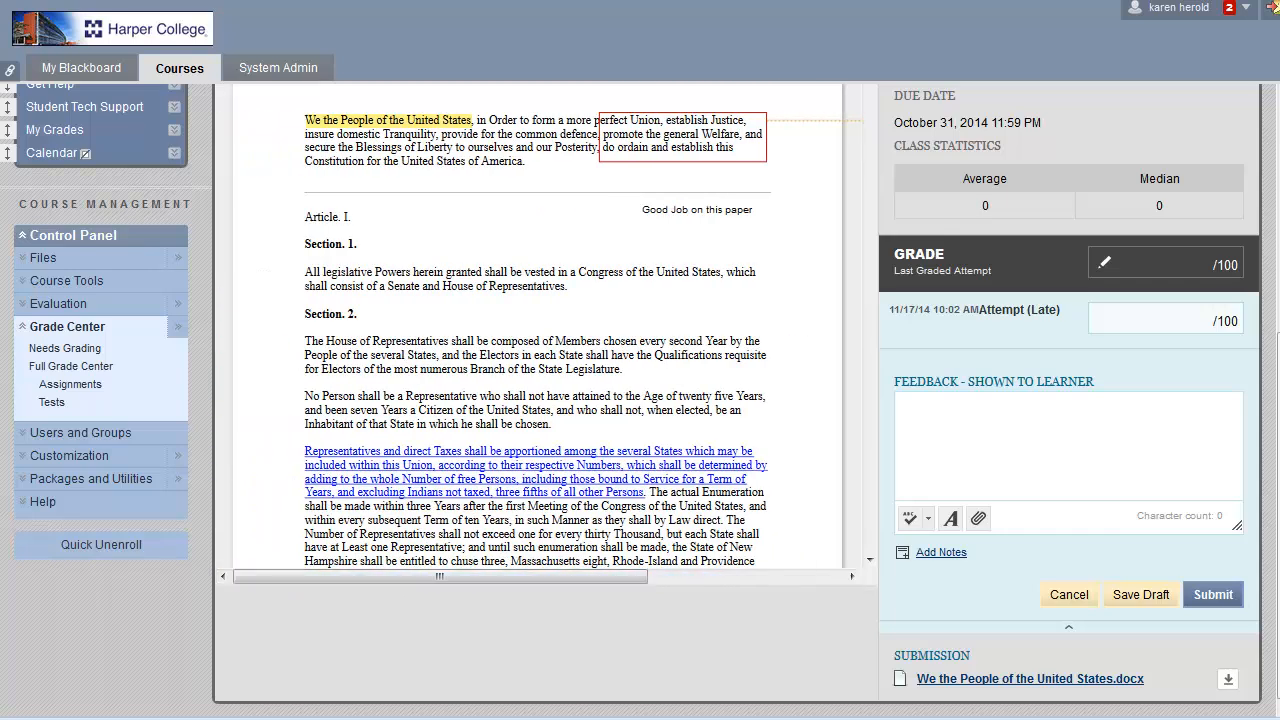
left_click_drag(1277, 499, 1277, 340)
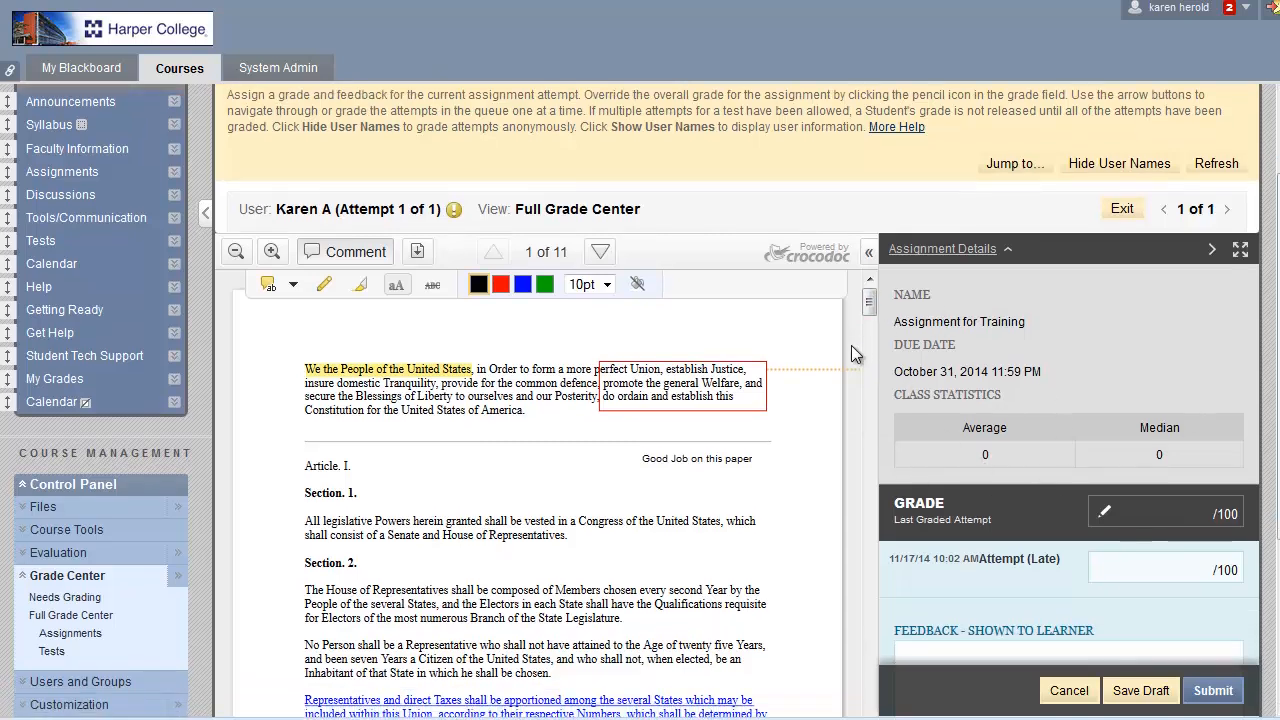
Enter a grade of 90 for the attempt and the learner feedback "Good job on this paper"
left_click_drag(1277, 430, 1277, 549)
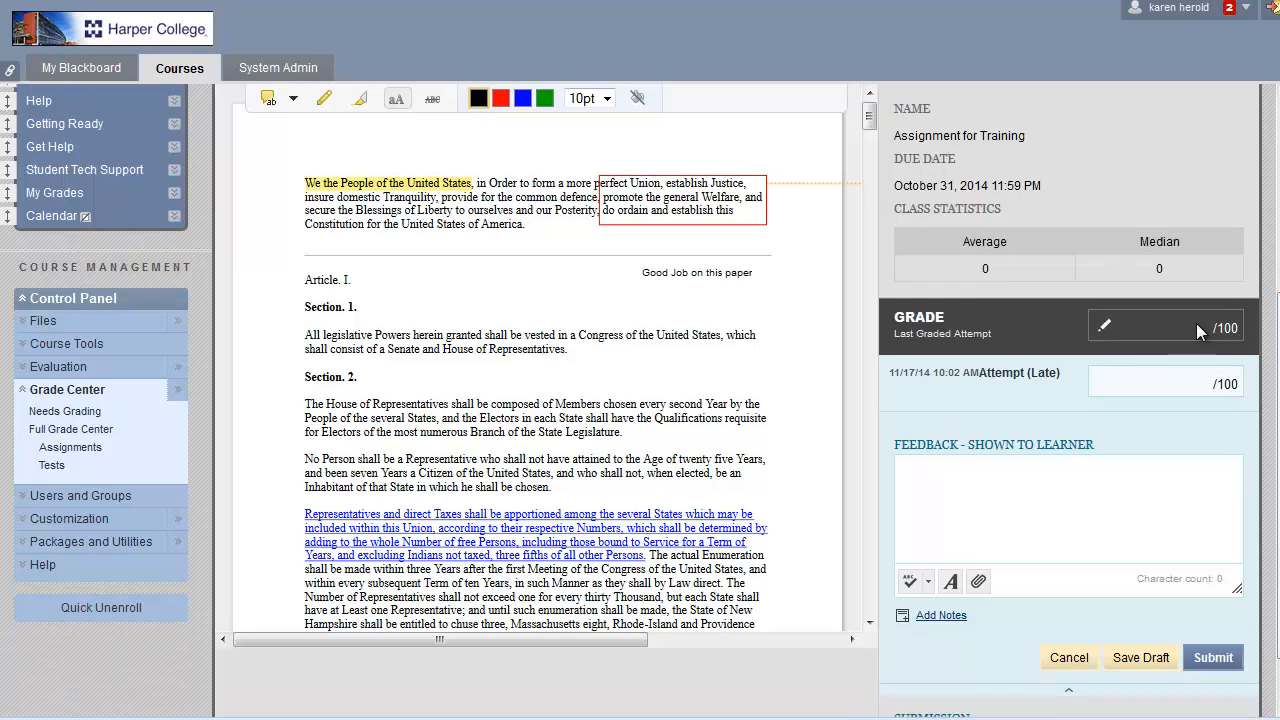
left_click(1198, 384)
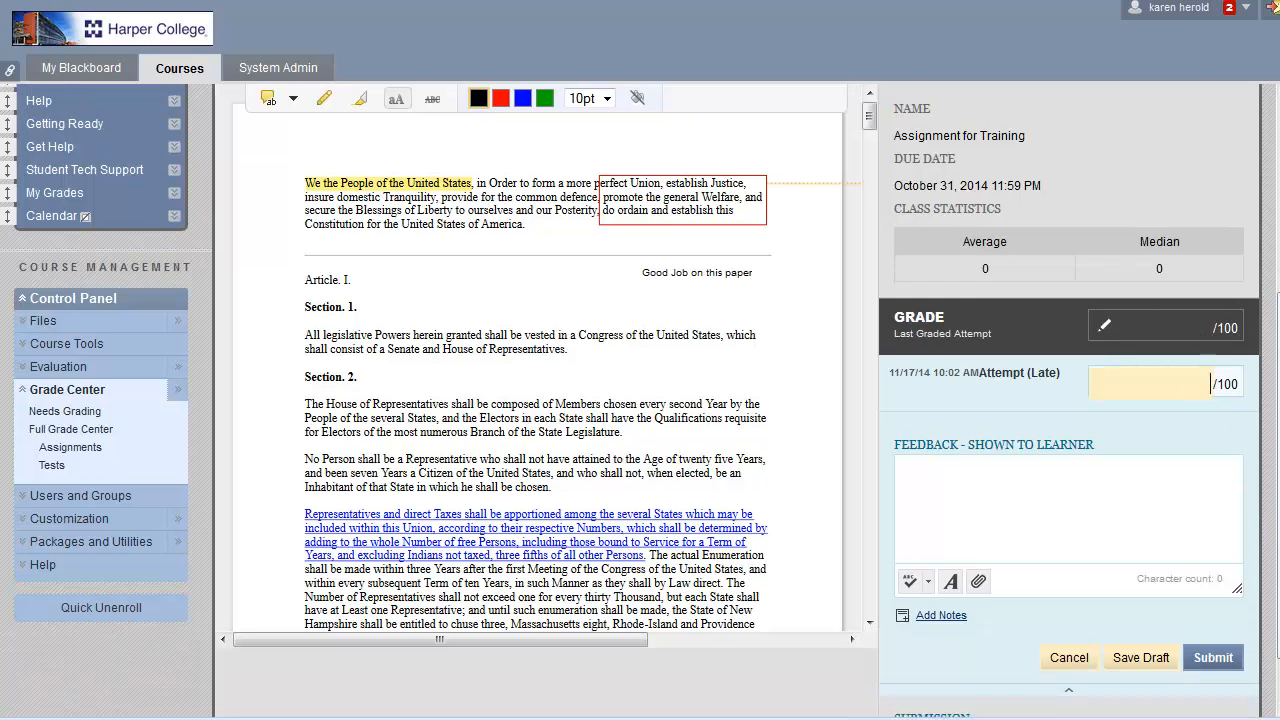
type("90")
left_click(1039, 489)
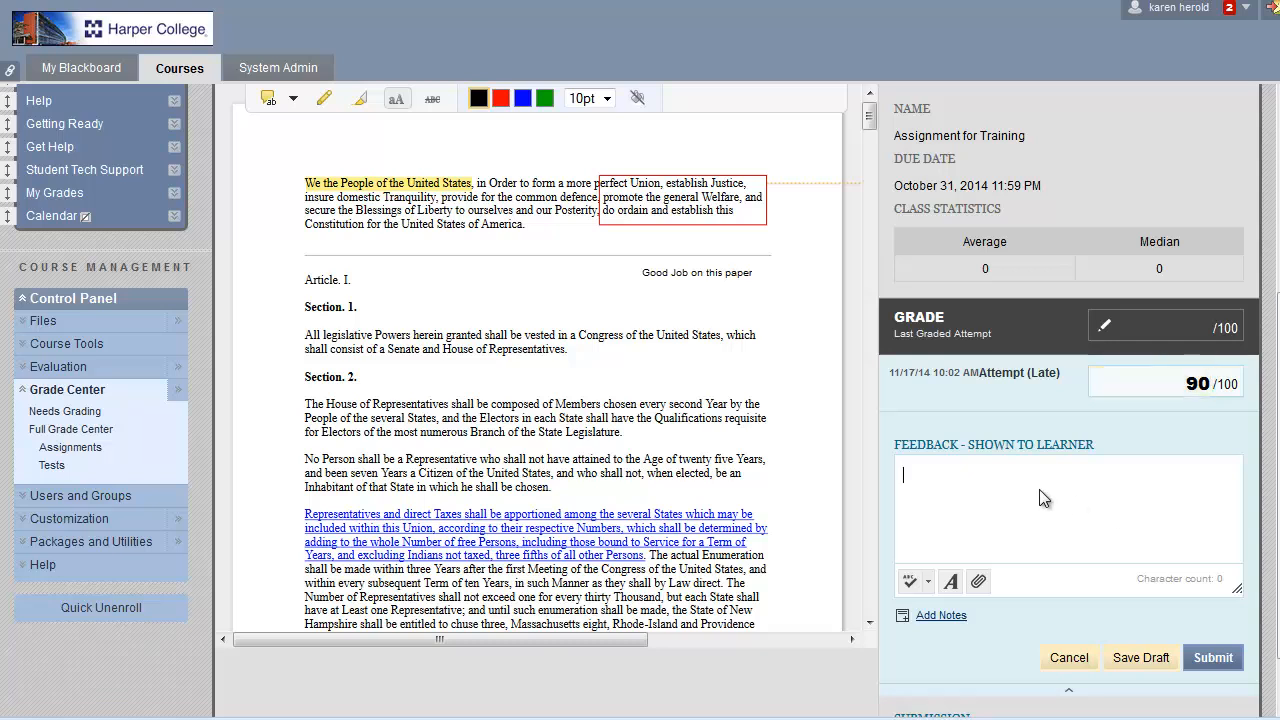
type("Good job on thi")
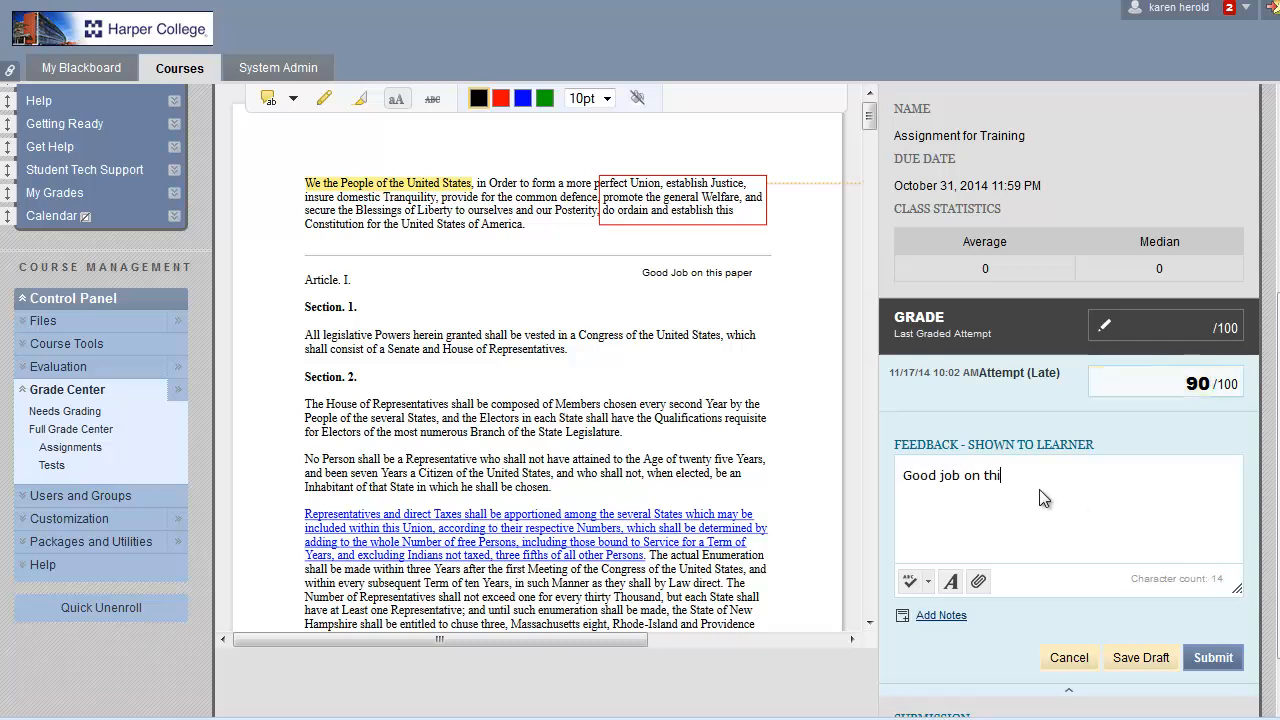
type("s paper")
Open the private grading notes field for the attempt
left_click(938, 615)
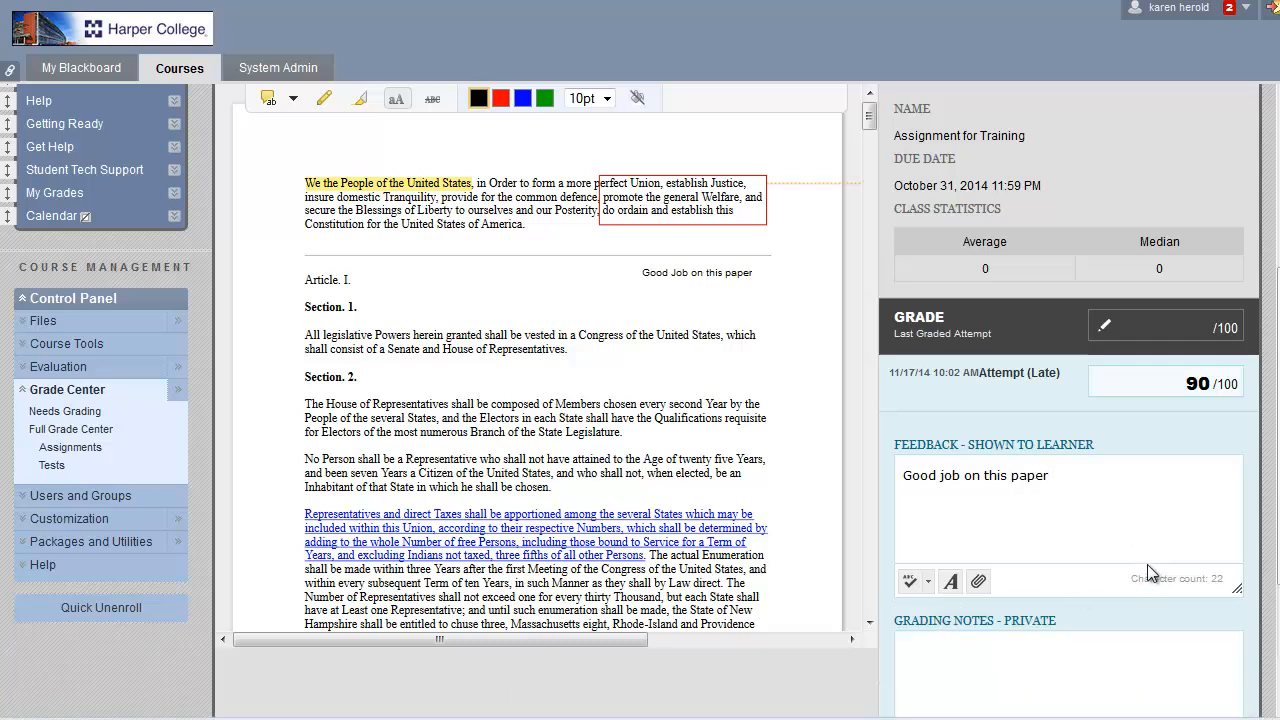
scroll(1200, 550, "down", 3)
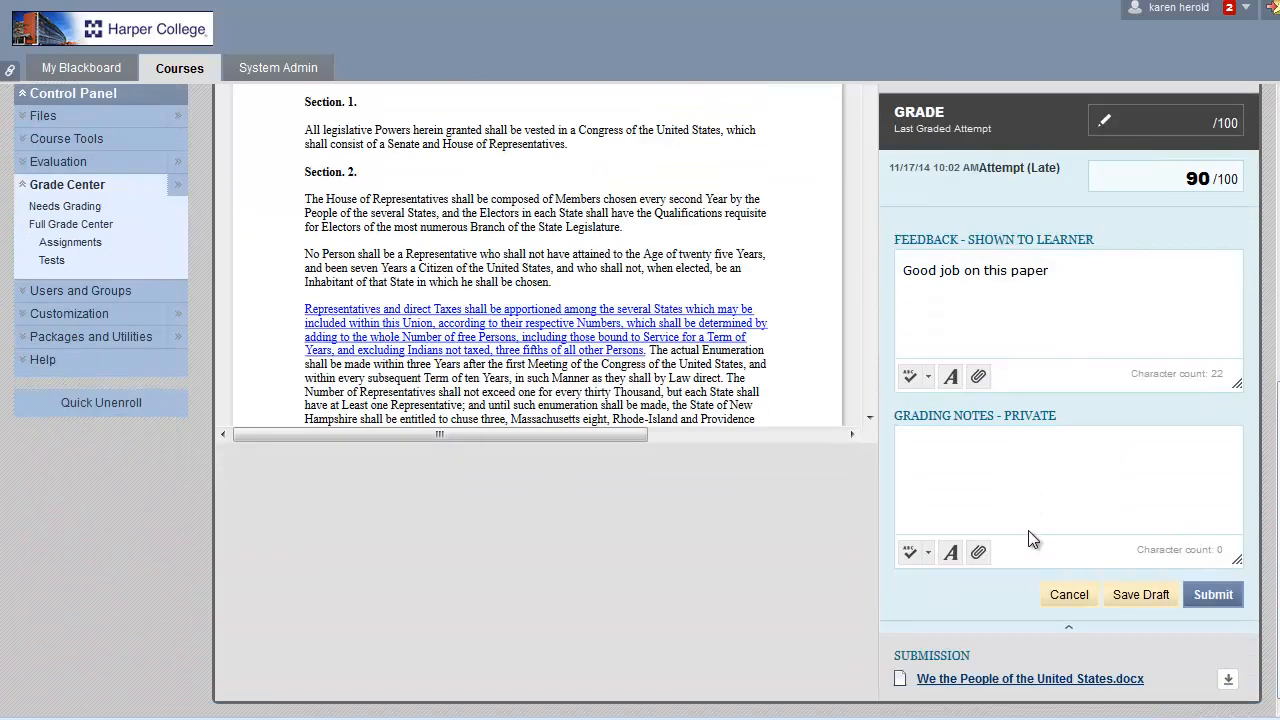
left_click(1213, 596)
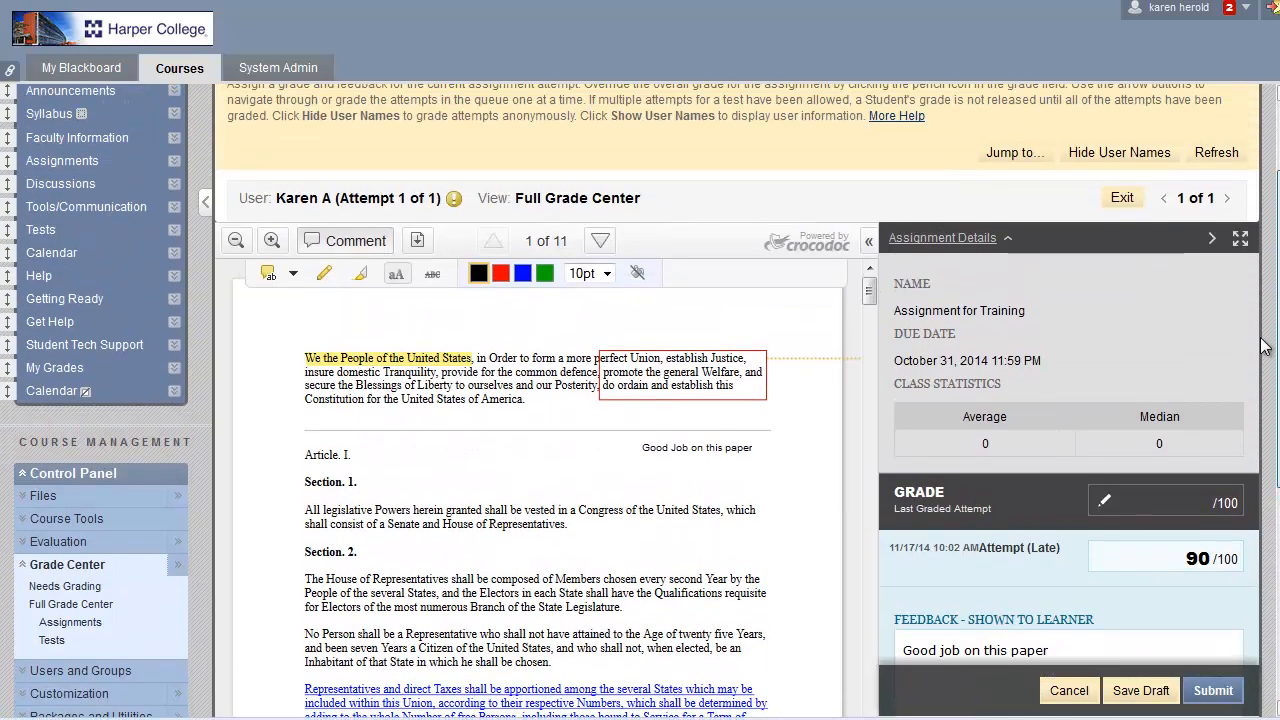
Submit the attempt's grade and learner feedback, and return from the grade details to the Grade Center
scroll(1263, 345, "down", 3)
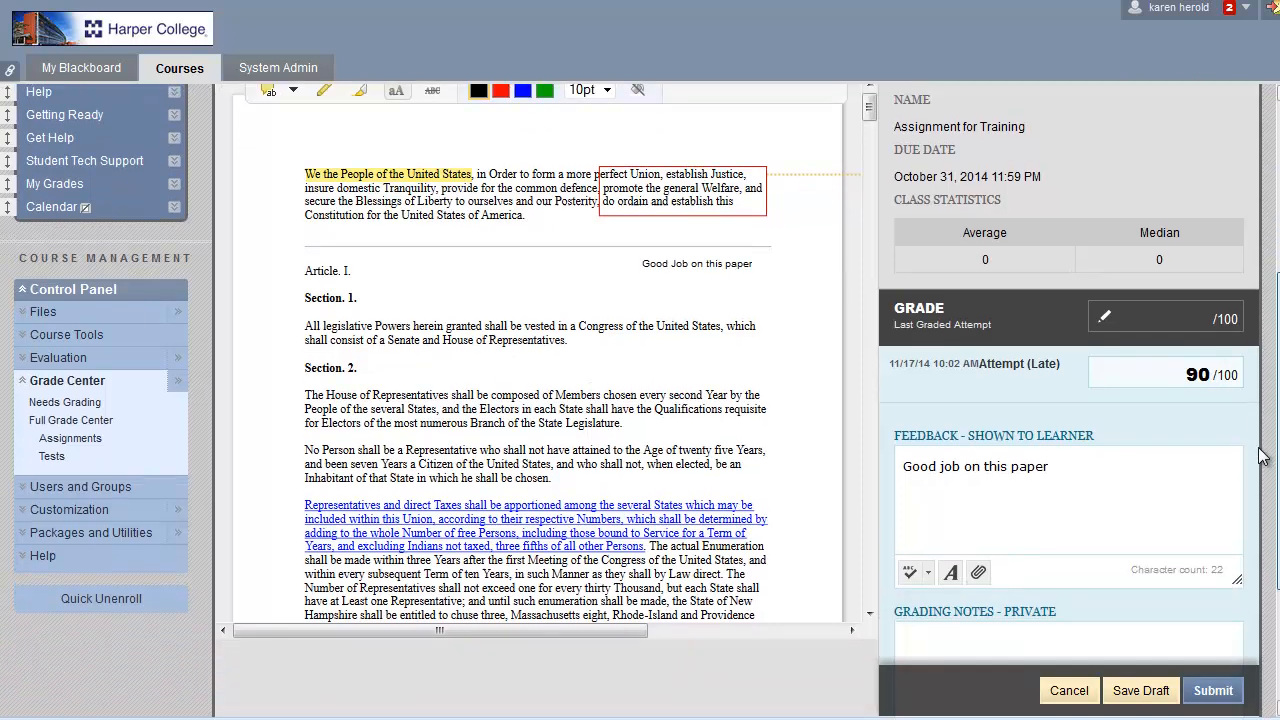
scroll(1263, 457, "down", 3)
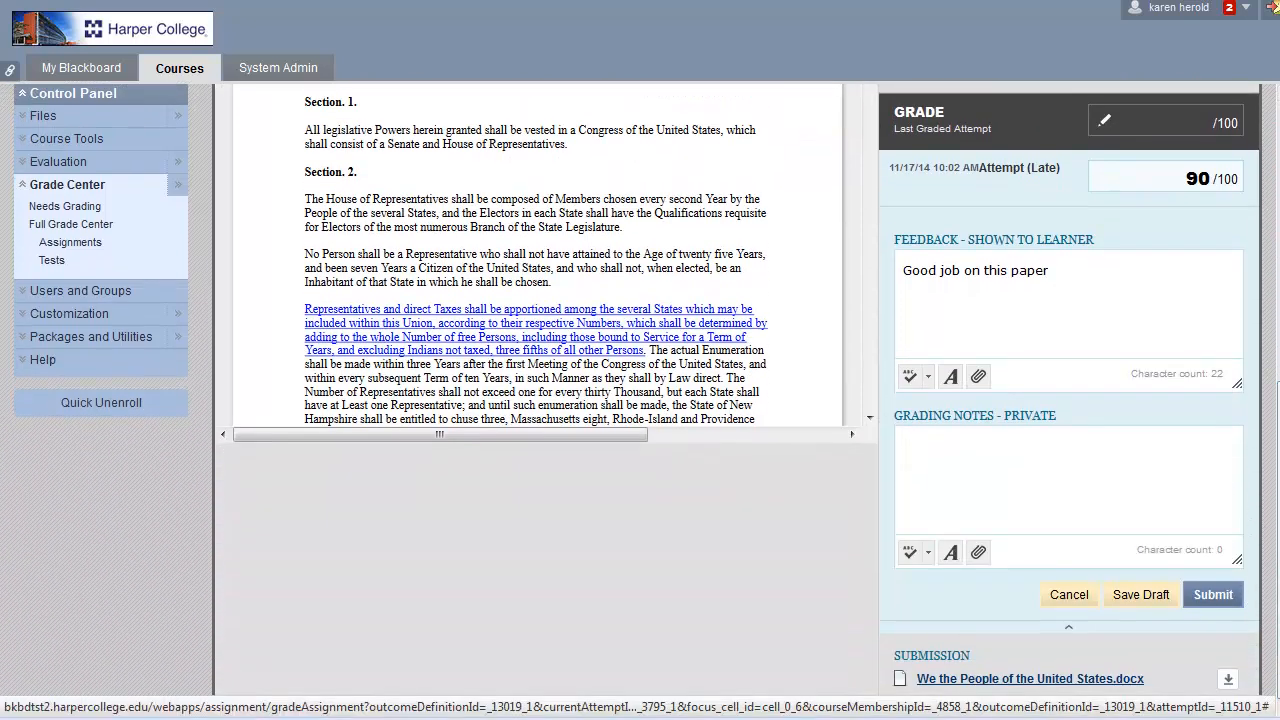
left_click(1203, 596)
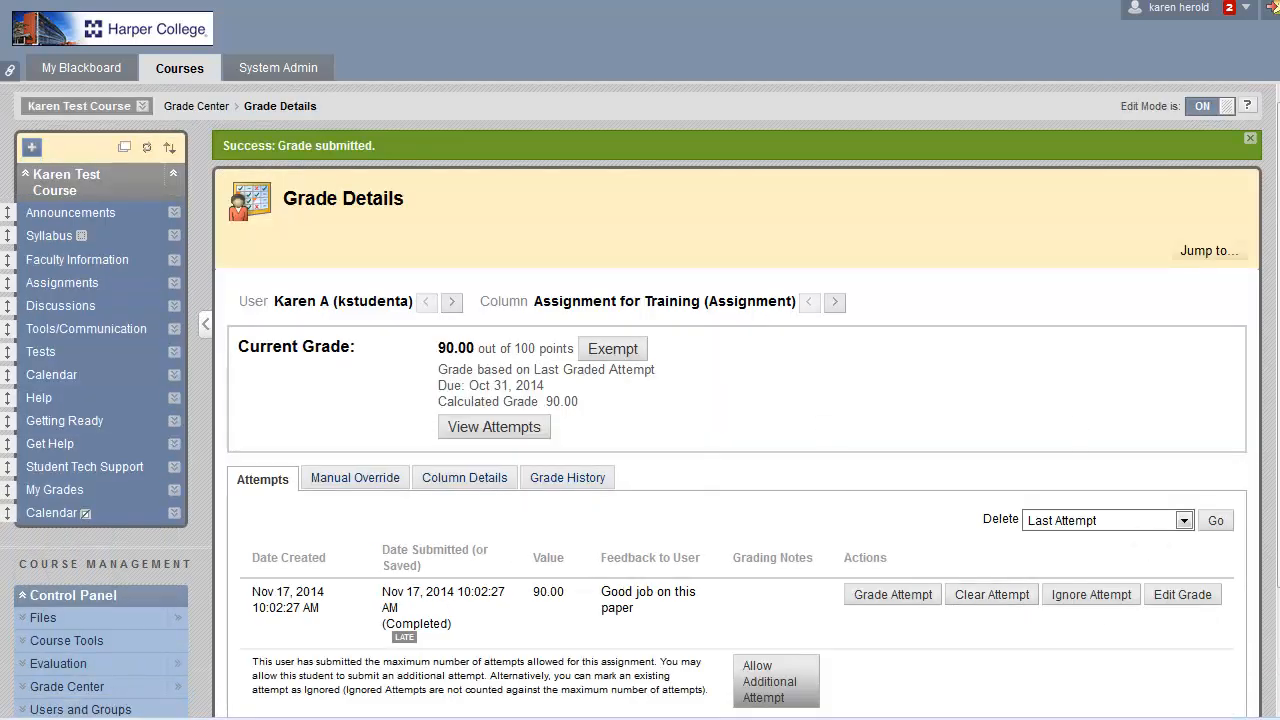
scroll(1276, 665, "down", 2)
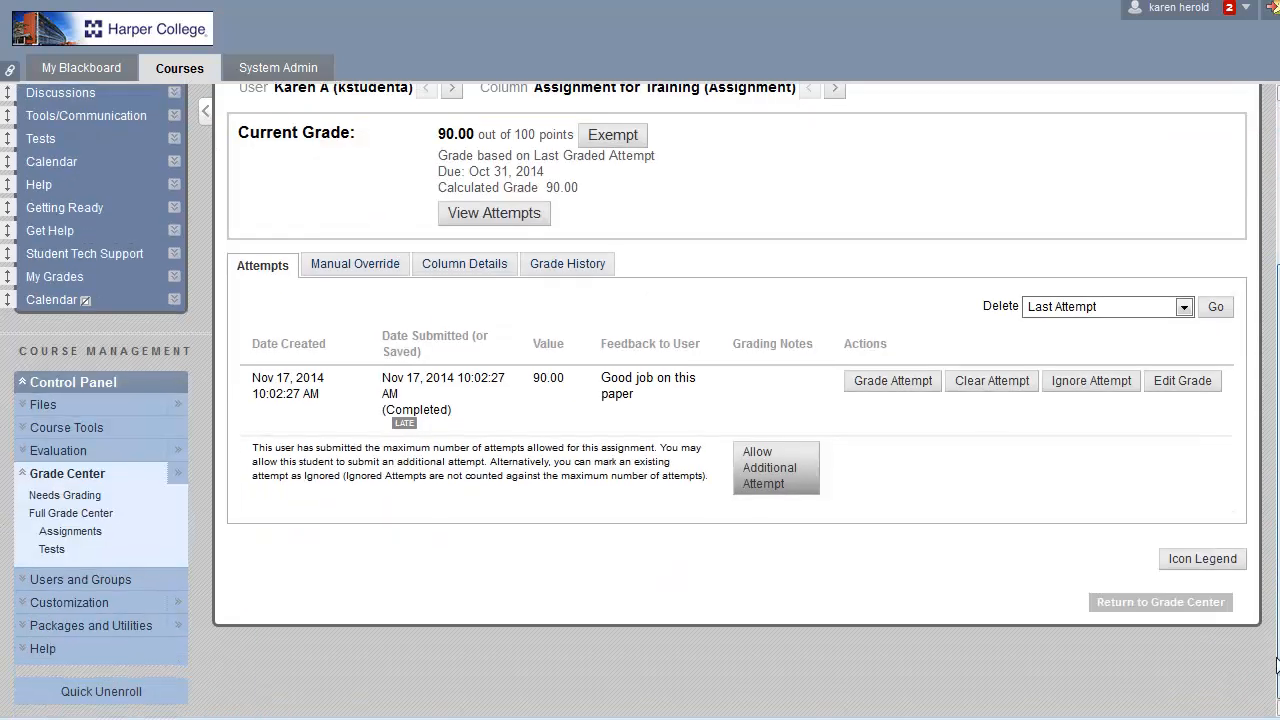
left_click(1183, 605)
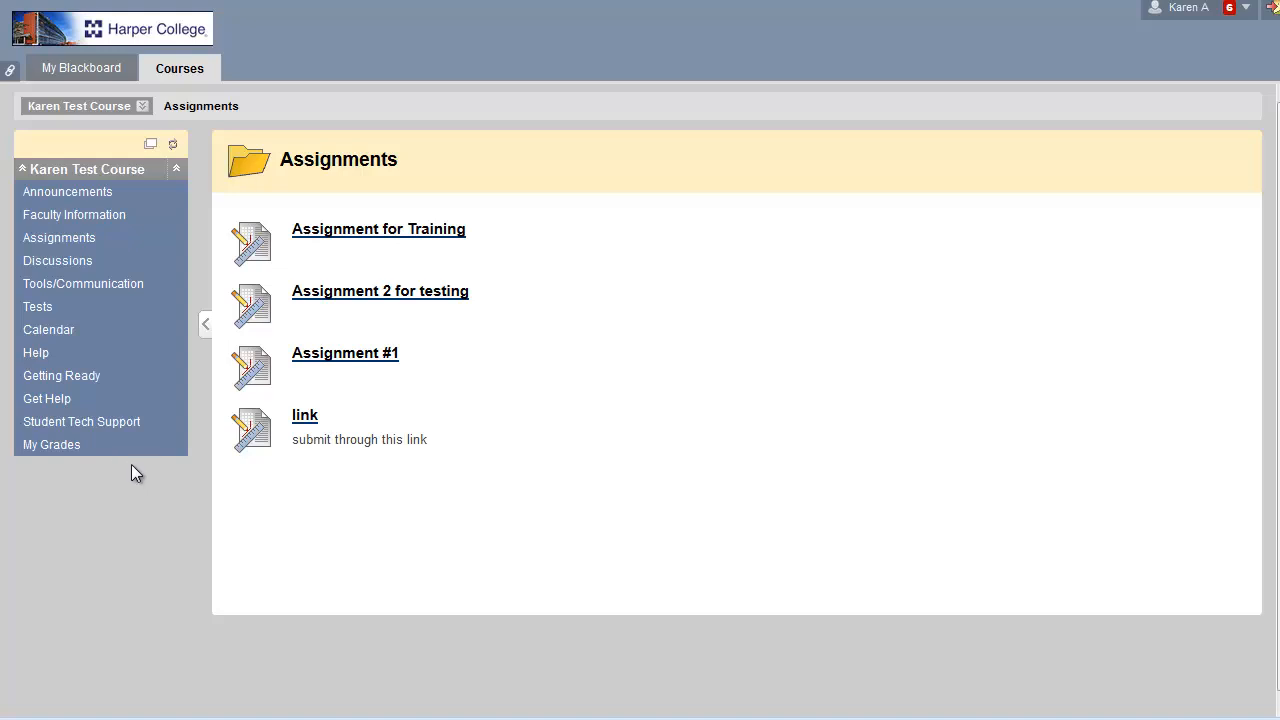
In the student's view of the course, open Assignment for Training and review the returned grade, feedback and page markups
left_click(384, 241)
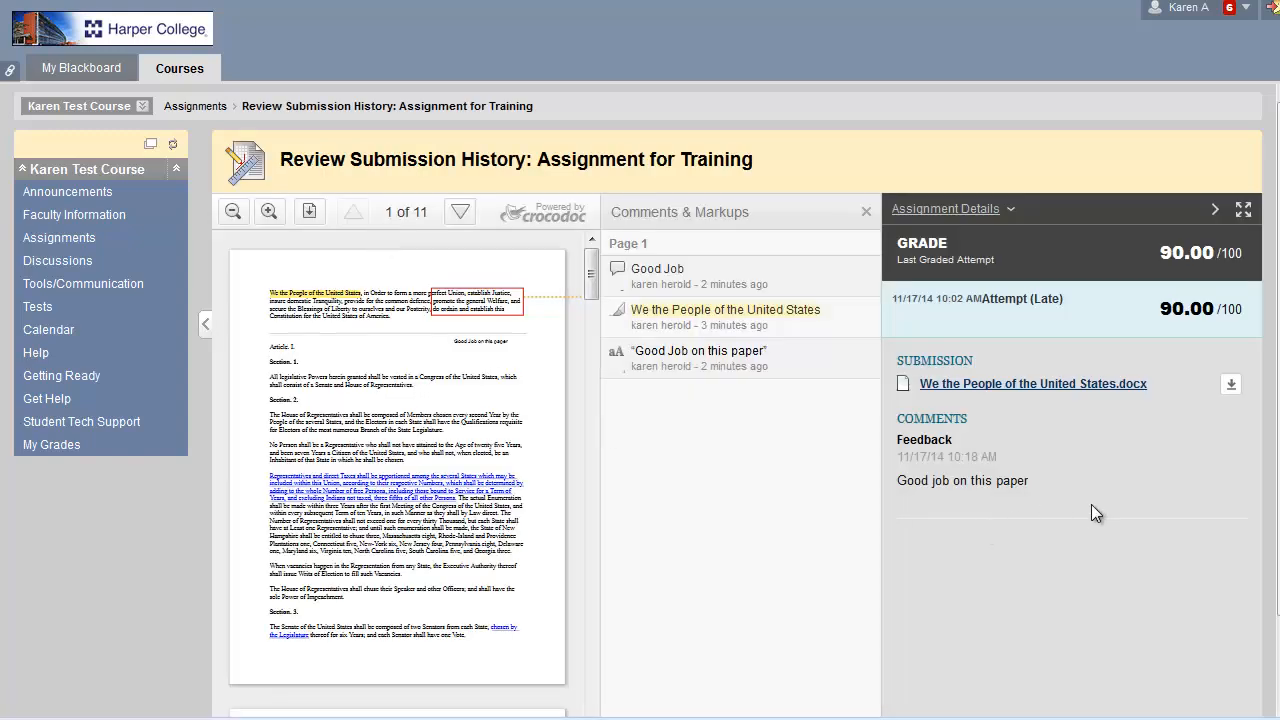
mouse_move(1277, 345)
left_mouse_down()
mouse_move(1277, 488)
mouse_move(1277, 345)
left_mouse_up()
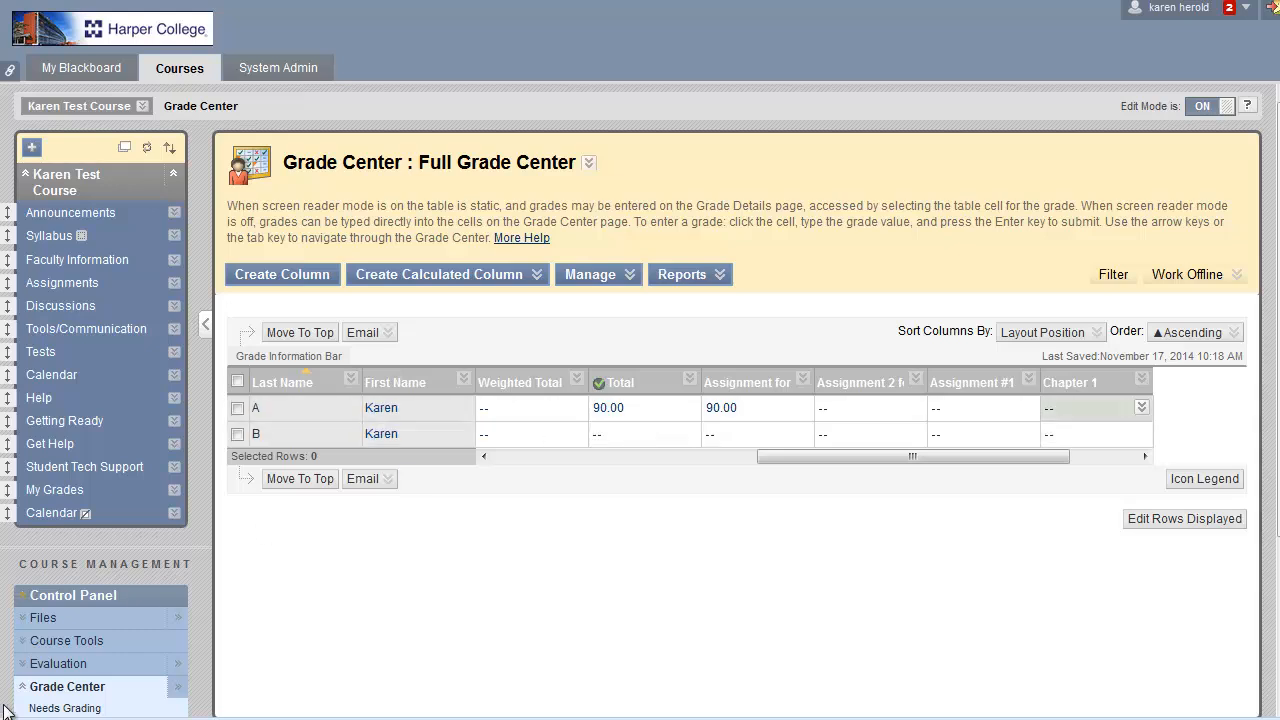
Allow the graded student an additional attempt on Assignment for Training through the grade details, and return to the Grade Center
left_click(803, 408)
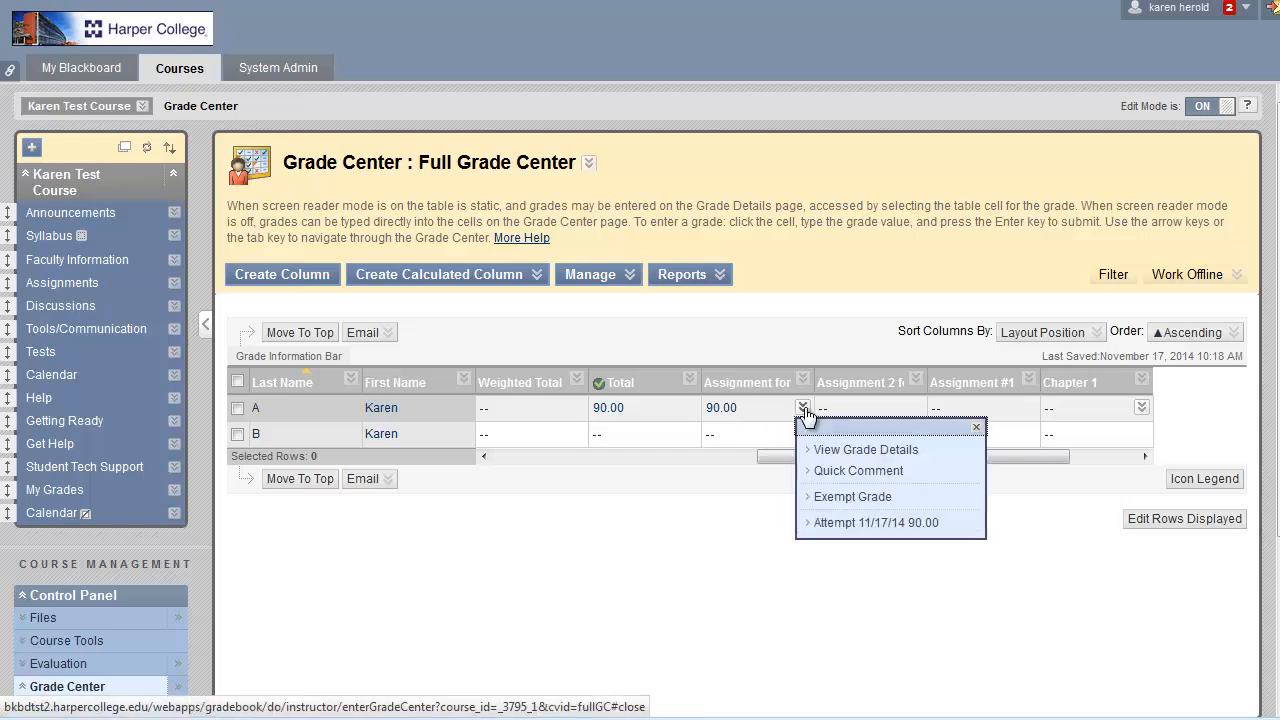
left_click(836, 452)
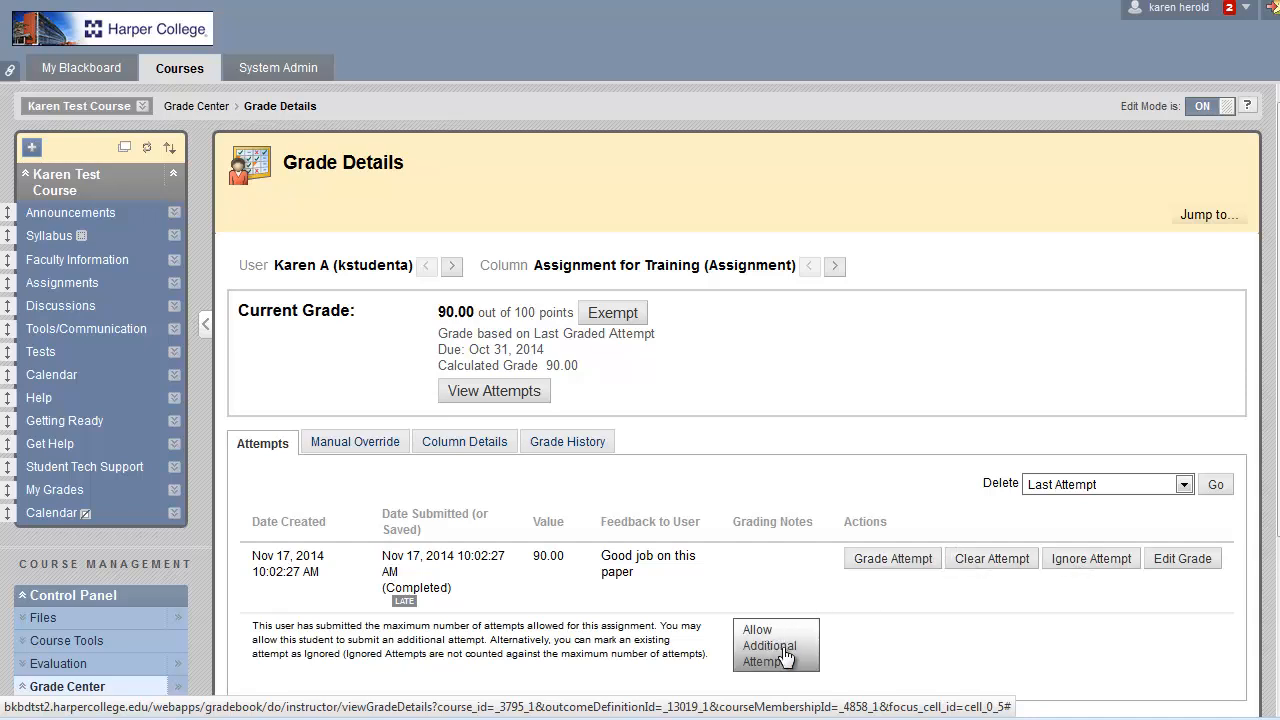
left_click(788, 650)
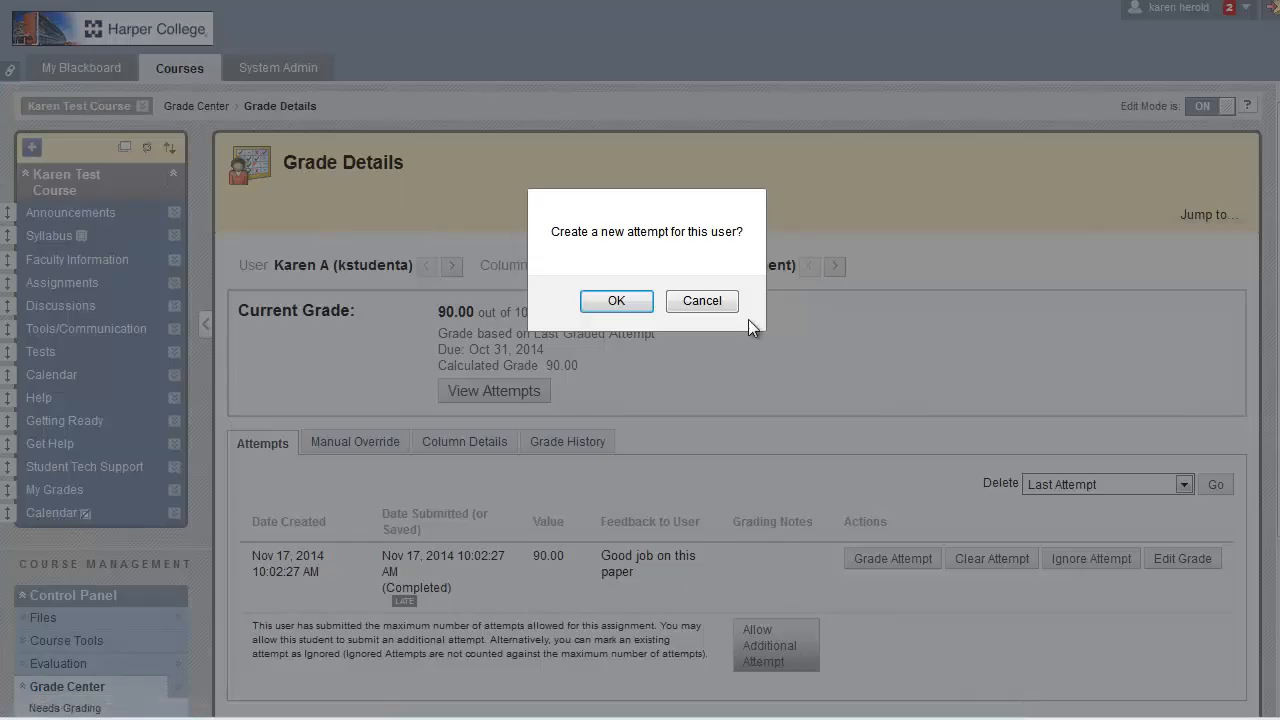
left_click(612, 302)
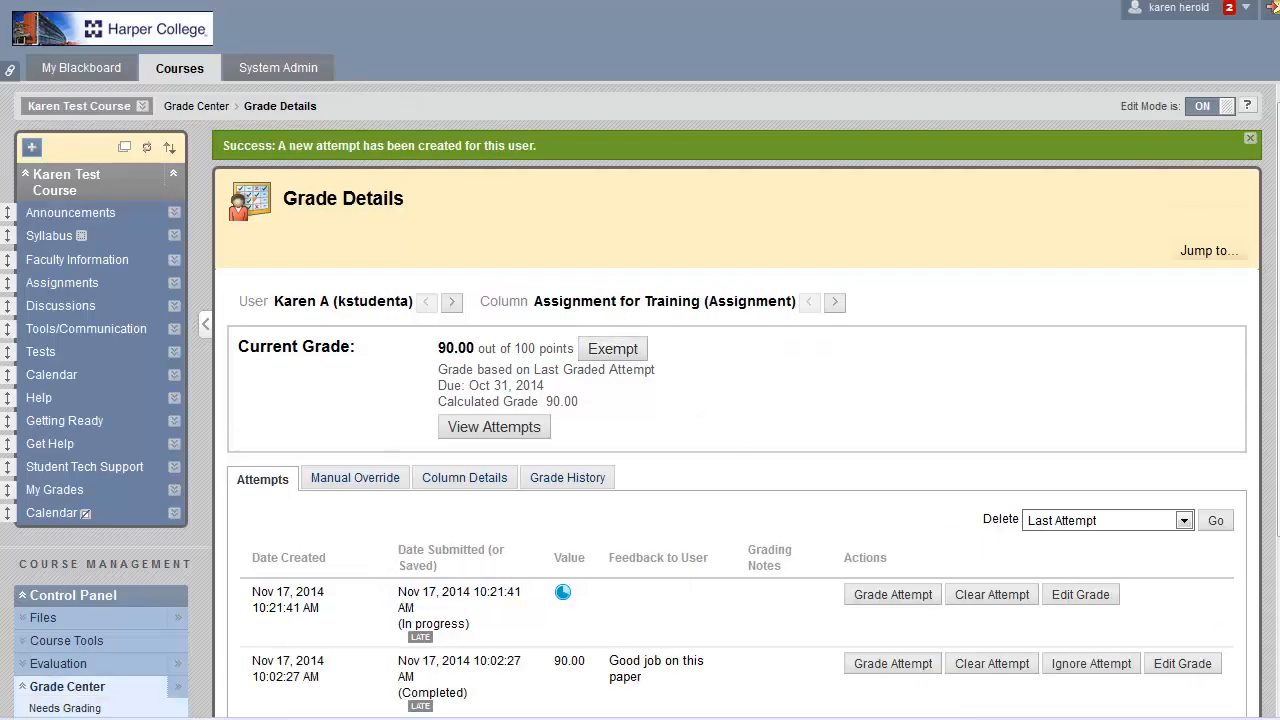
scroll(640, 400, "down", 2)
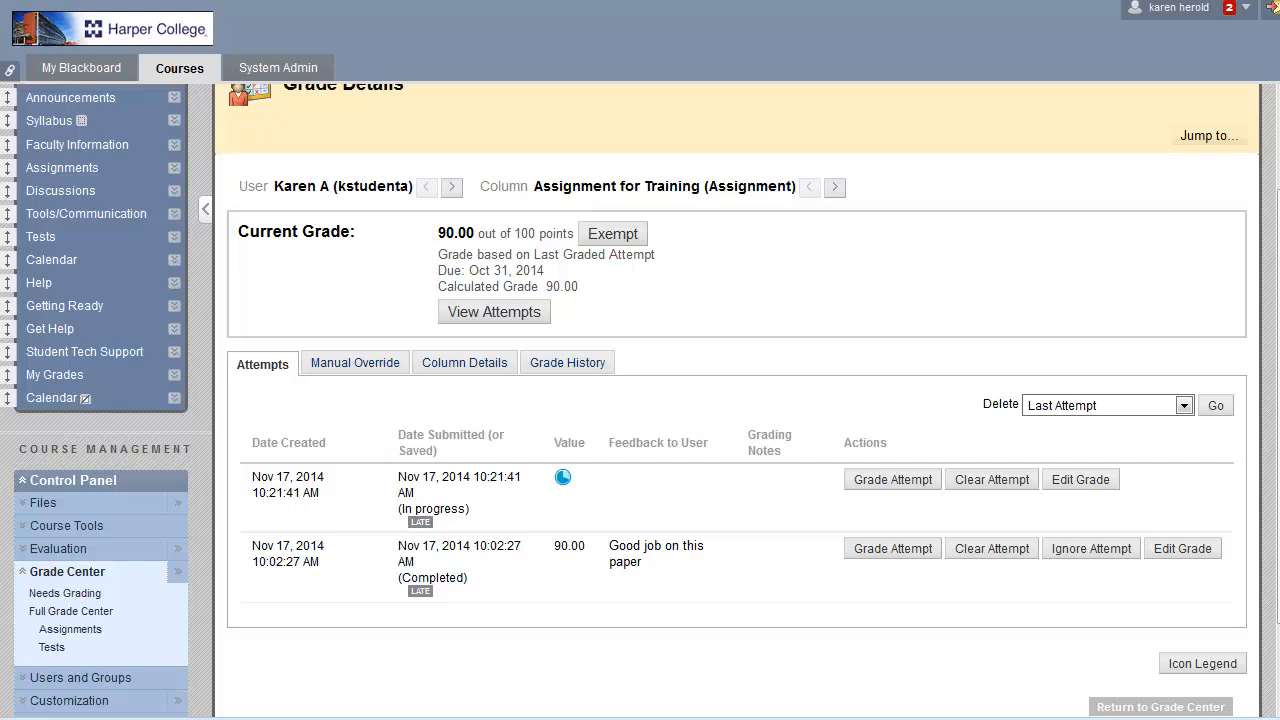
left_click(1140, 707)
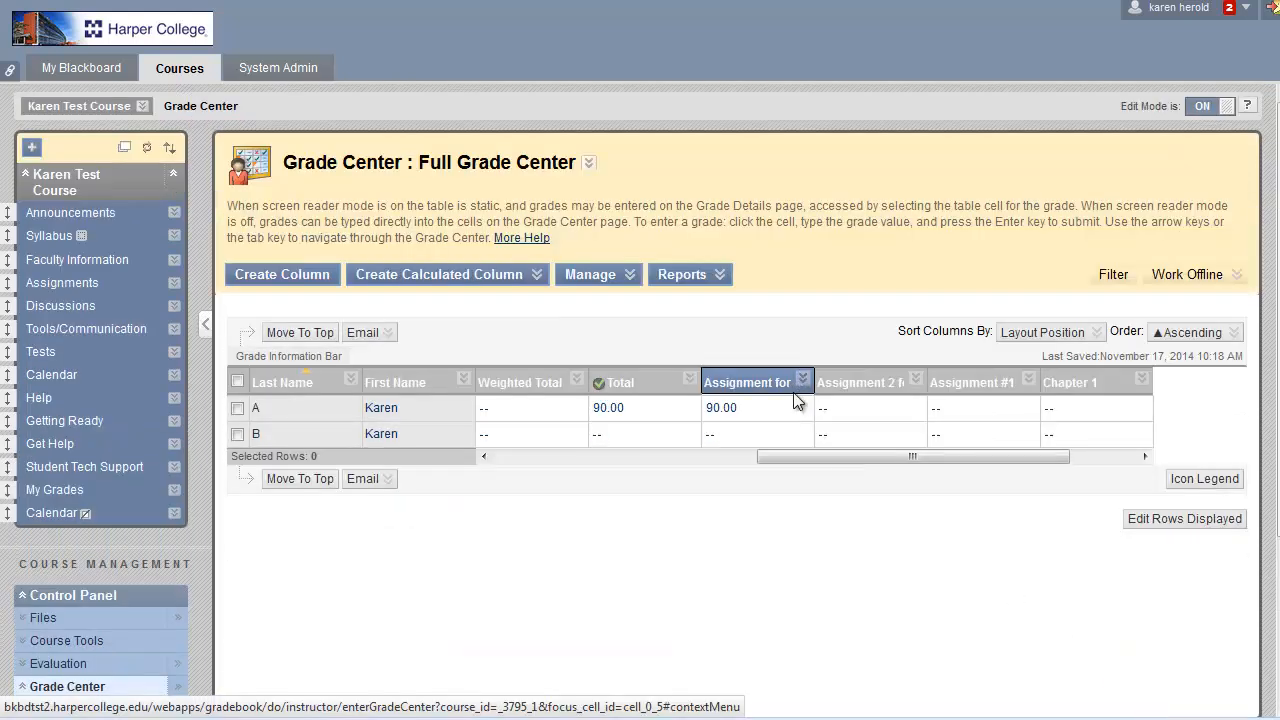
Check which options and attempts are listed for the student's Assignment for Training grade, and close the list
mouse_move(801, 416)
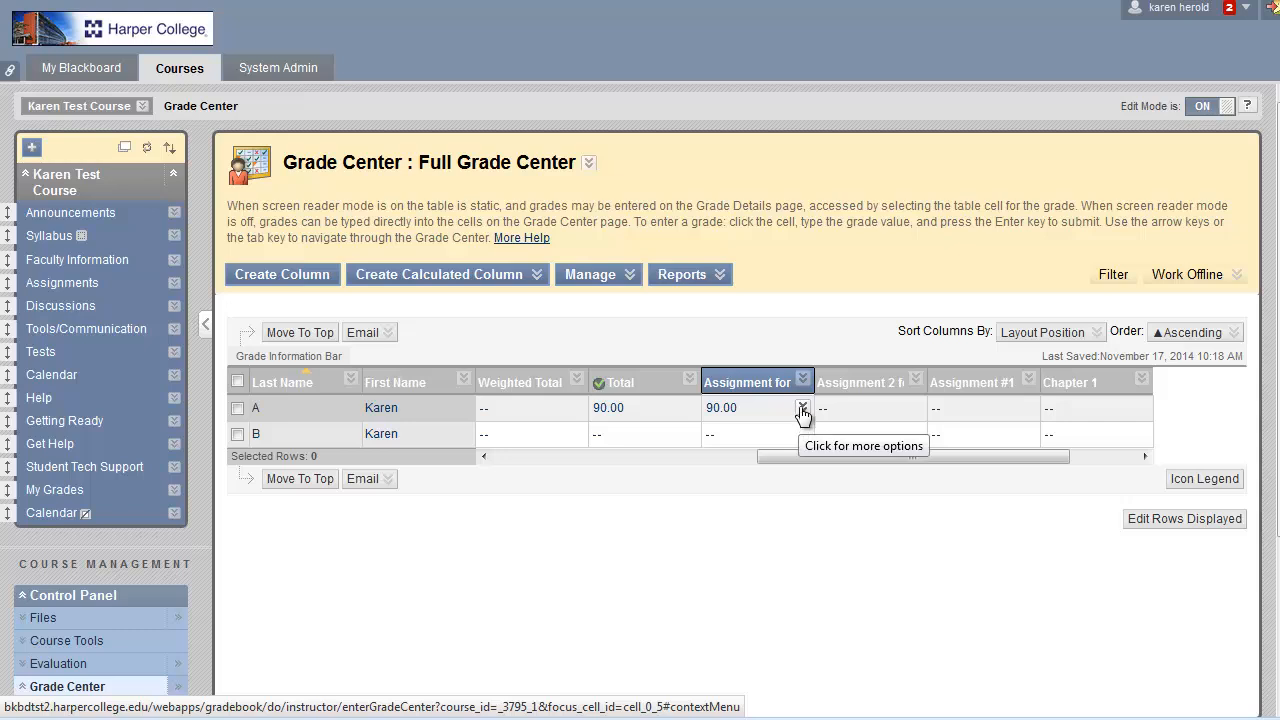
left_click(801, 408)
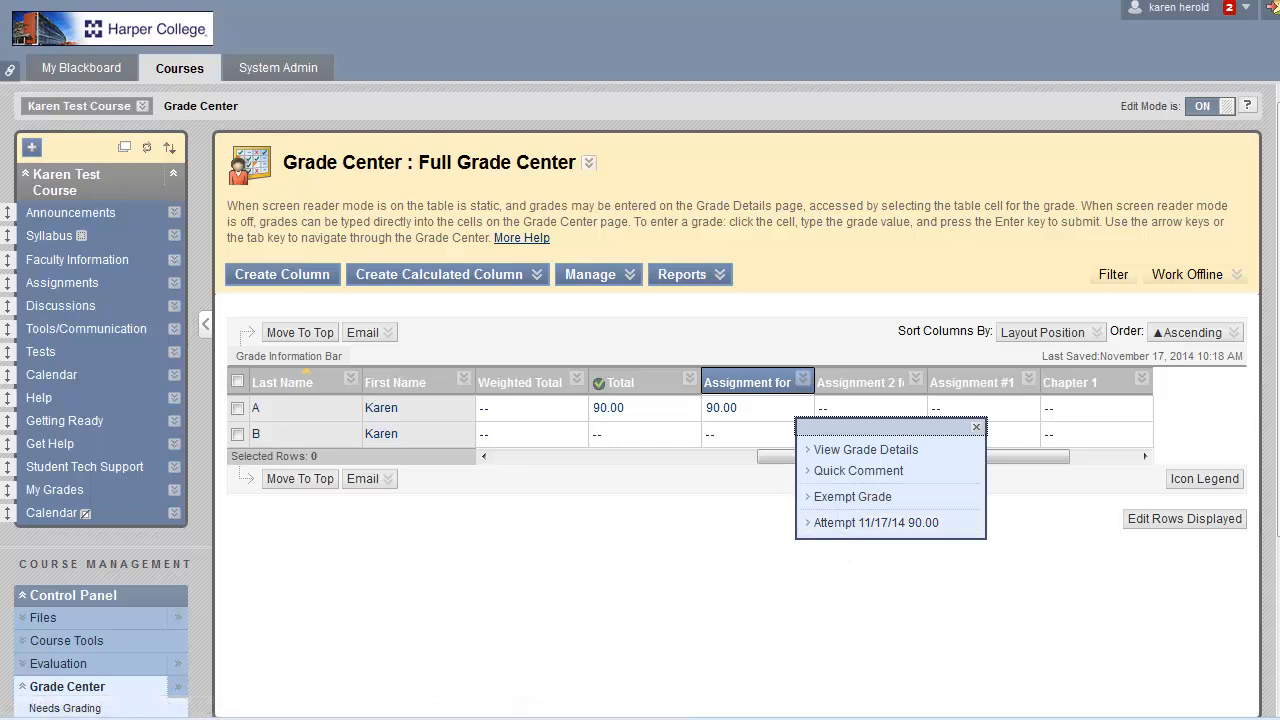
key("Escape")
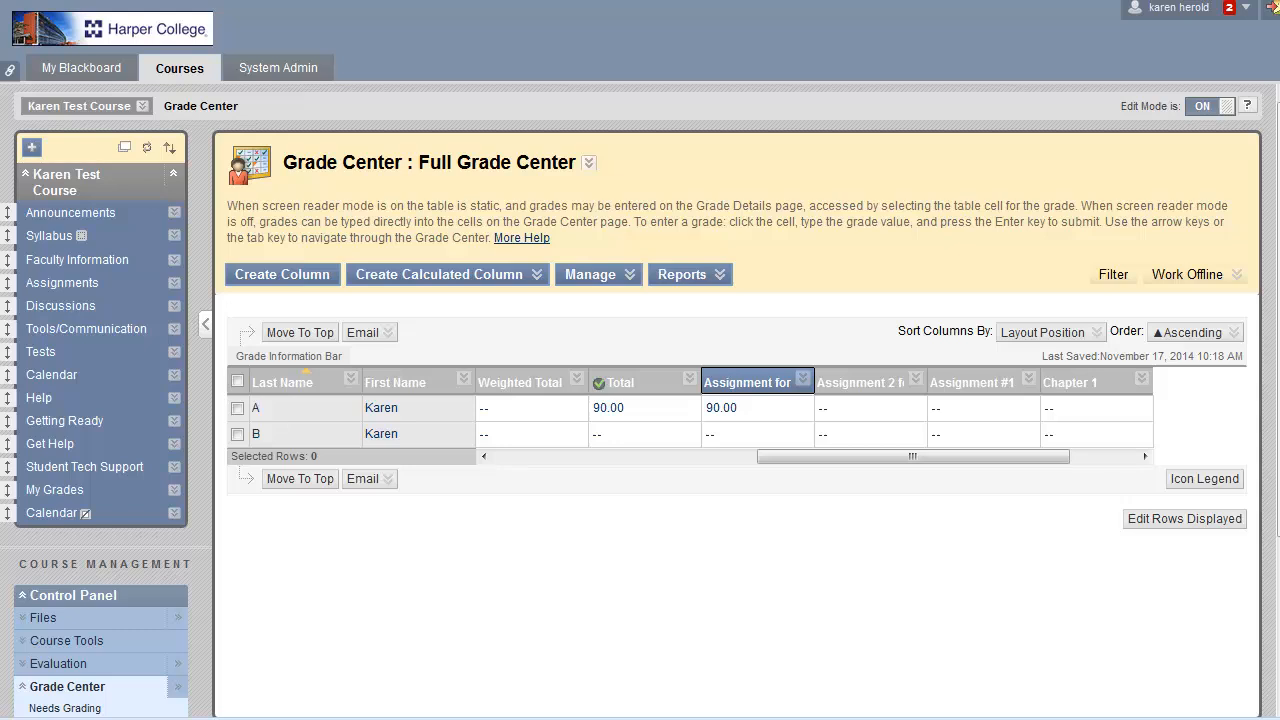